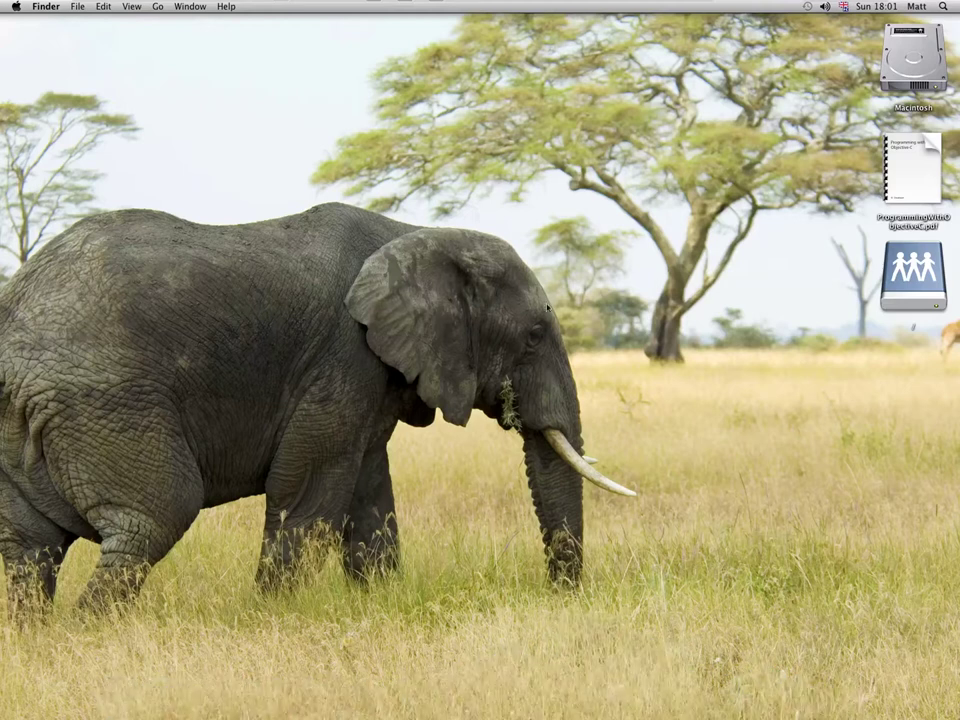
- Turn off automatic hiding of the Dock
mouse_move(630, 712)
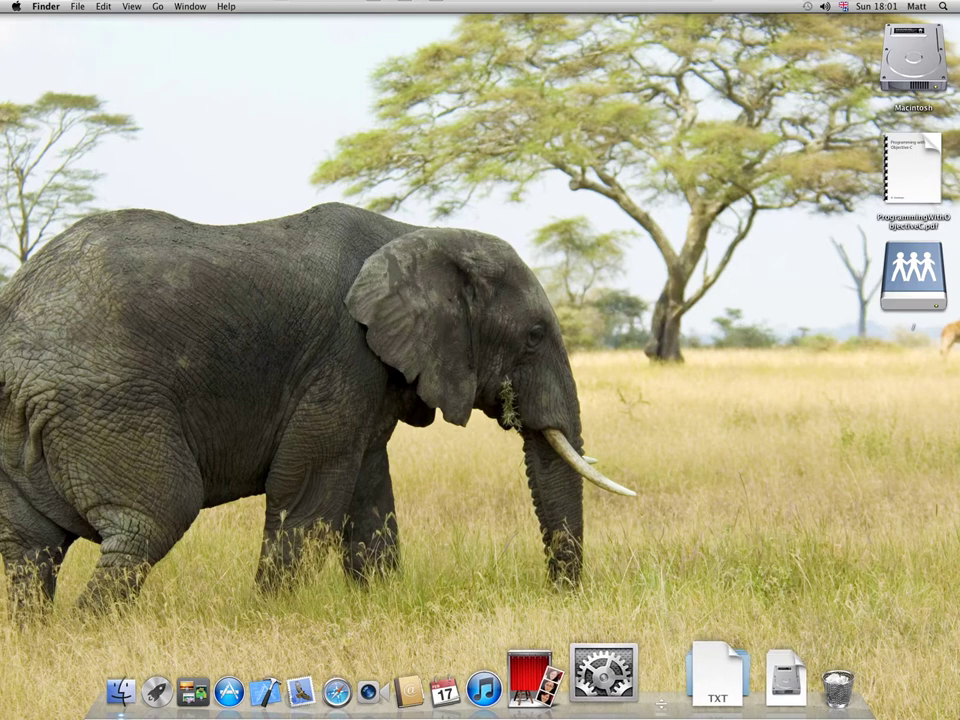
right_click(660, 704)
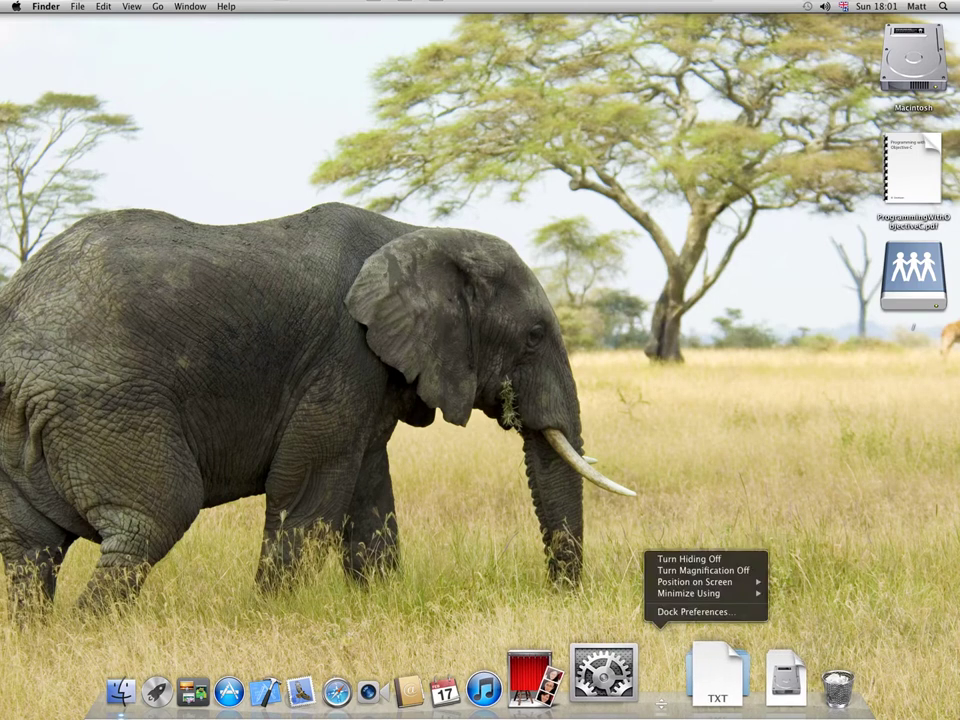
click(689, 560)
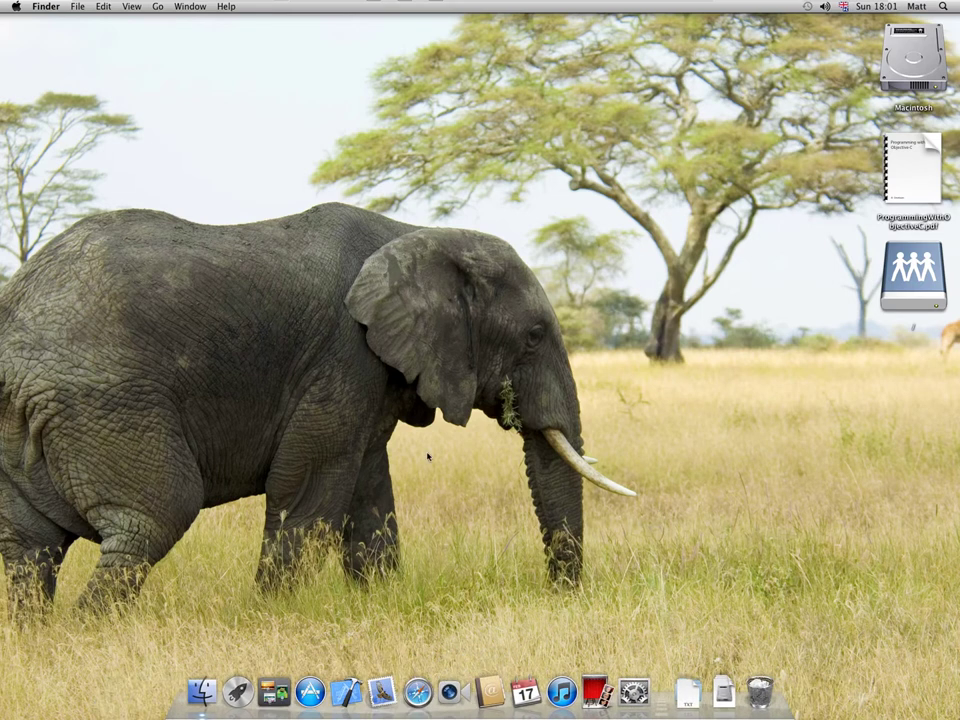
- Rearrange Launchpad within the Dock and remove it from the Dock
click(255, 681)
mouse_move(255, 681)
mouse_down()
mouse_move(321, 678)
mouse_move(346, 642)
mouse_move(363, 636)
mouse_move(404, 645)
mouse_move(404, 688)
mouse_move(402, 662)
mouse_move(415, 680)
mouse_move(438, 645)
mouse_move(452, 664)
mouse_move(432, 693)
mouse_move(427, 644)
mouse_move(429, 681)
mouse_move(380, 672)
mouse_move(322, 686)
mouse_move(145, 685)
mouse_move(228, 640)
mouse_move(160, 688)
mouse_move(260, 708)
mouse_move(272, 690)
mouse_up()
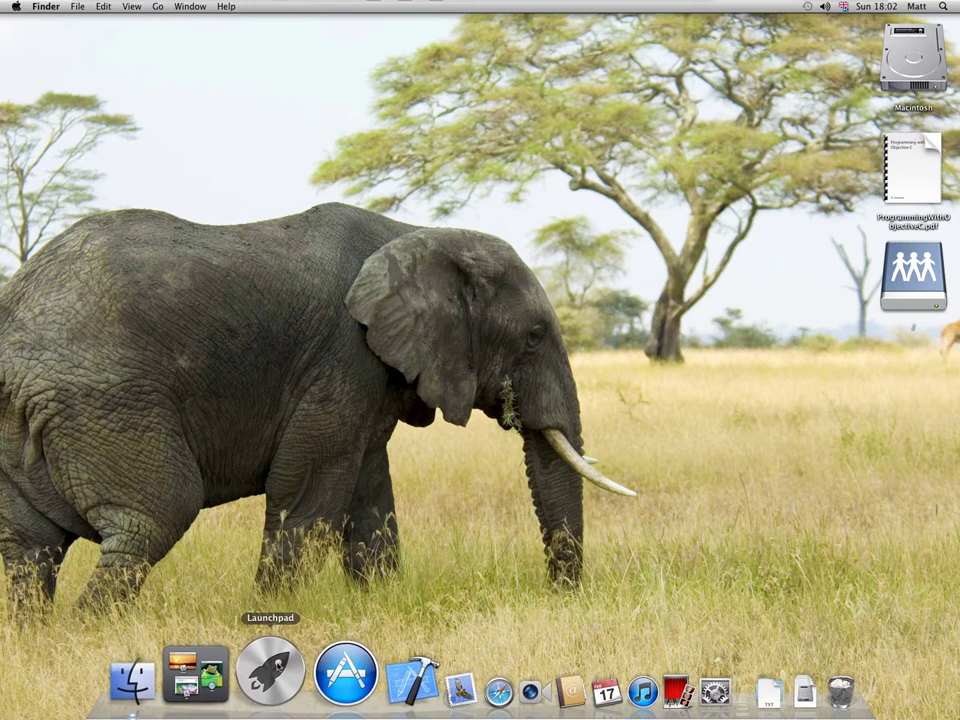
drag(272, 690, 267, 555)
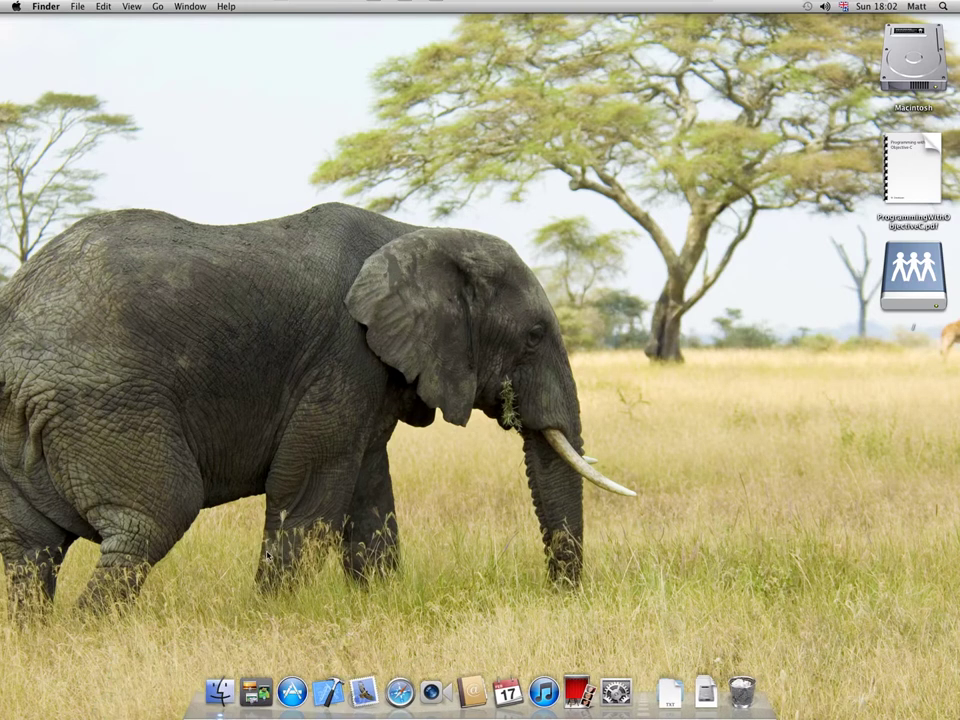
- Open the Applications folder on the Macintosh drive and add Launchpad to the Dock beside Finder
double_click(906, 62)
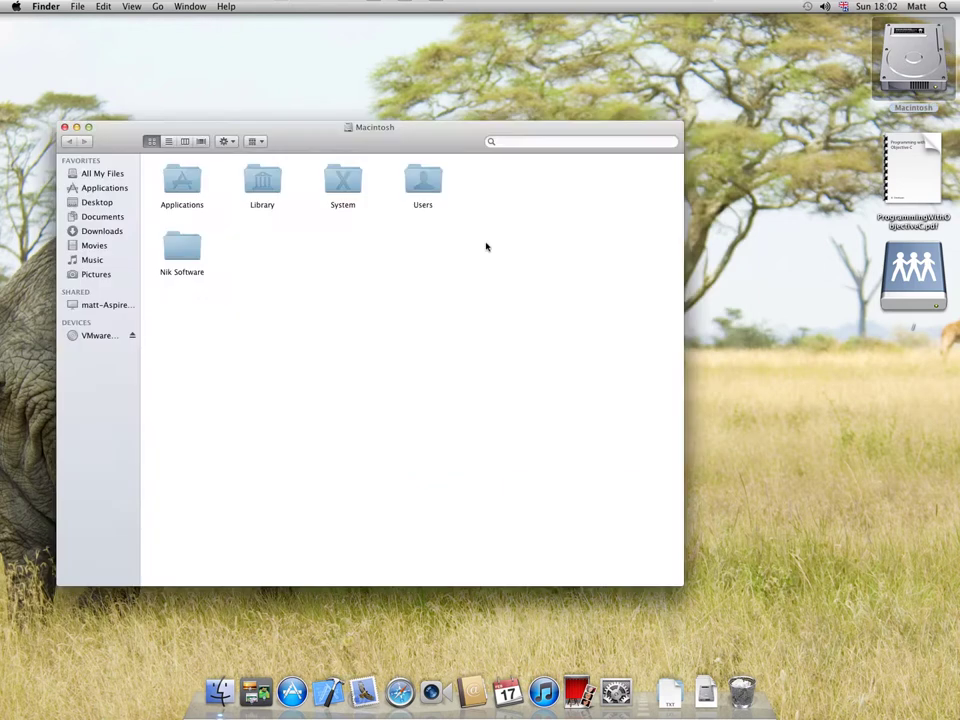
double_click(190, 186)
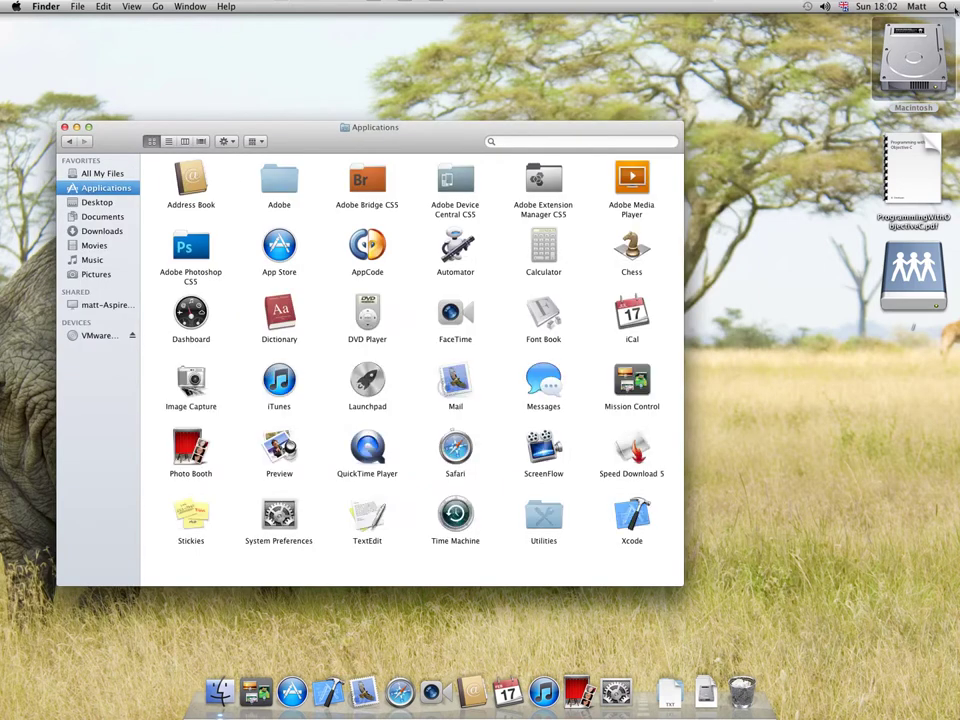
click(918, 62)
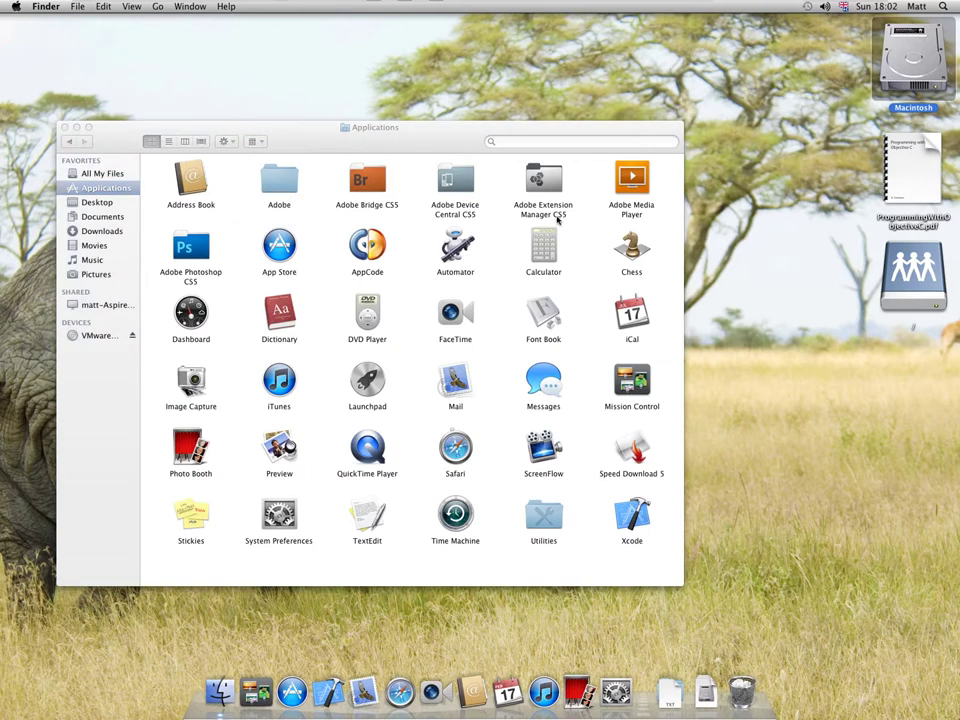
drag(367, 380, 238, 676)
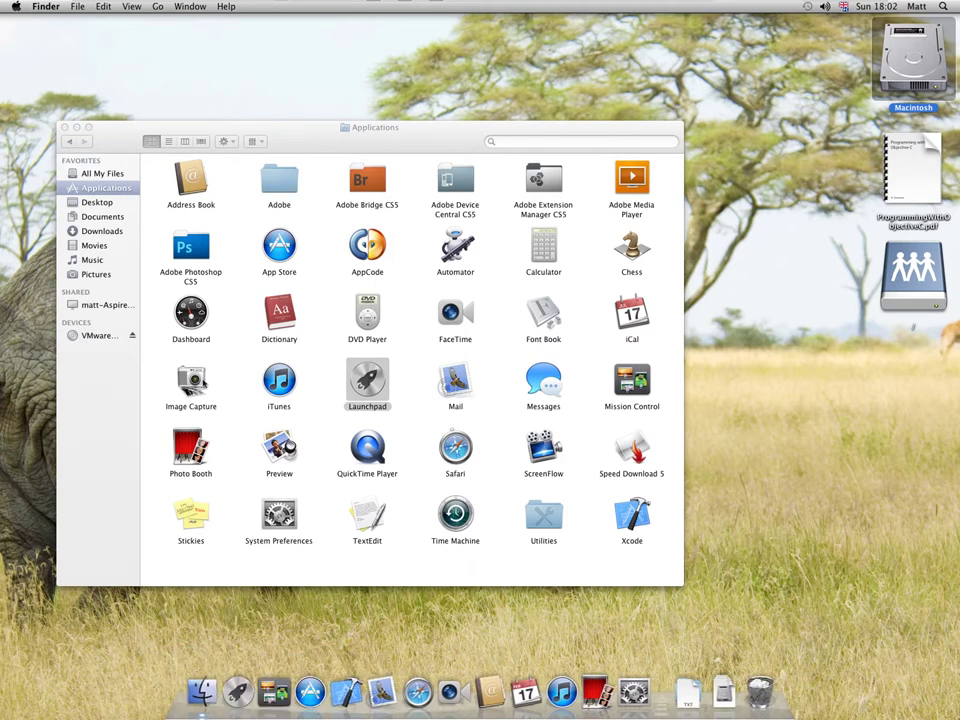
- Carry Dashboard over the Dock without adding it, and close the Applications window
click(190, 315)
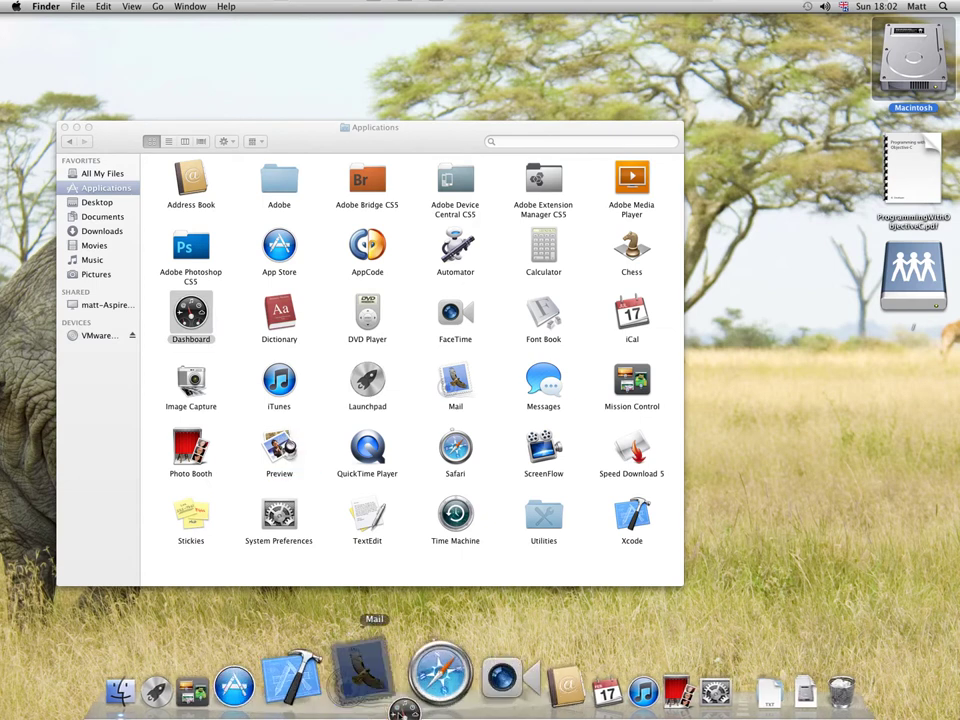
drag(404, 697, 730, 552)
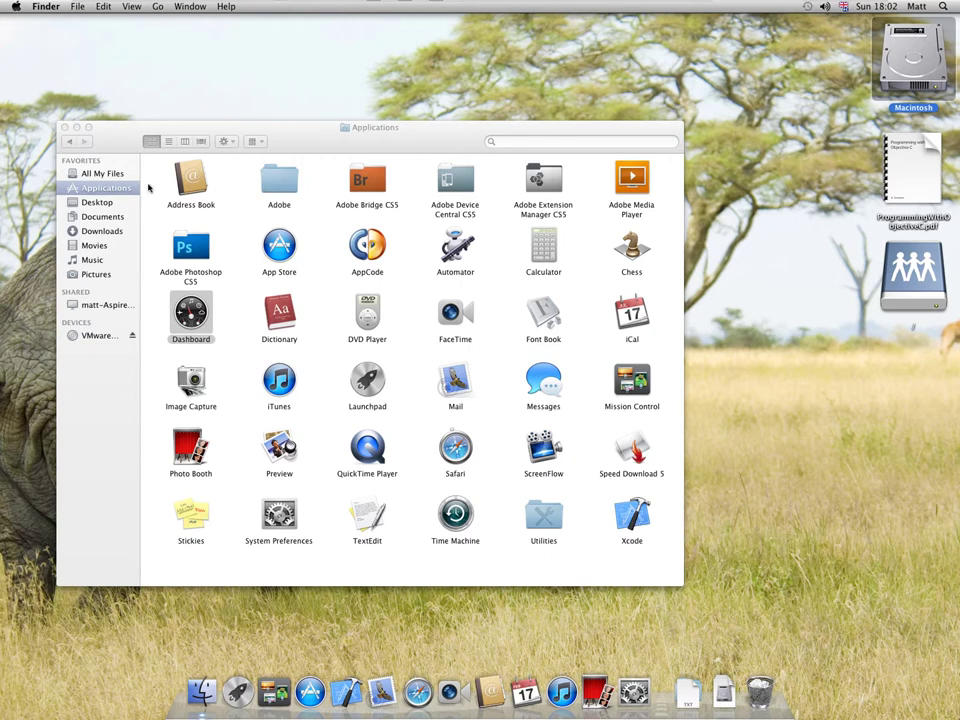
click(63, 127)
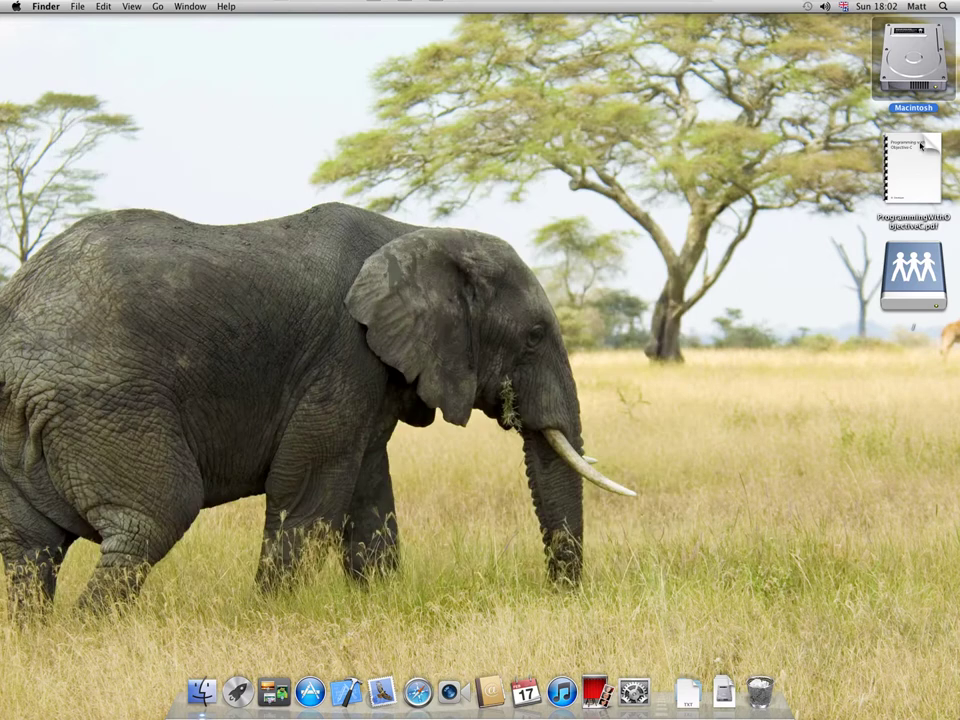
- Rename the Macintosh drive on the desktop as "Macintosh HD"
right_click(903, 52)
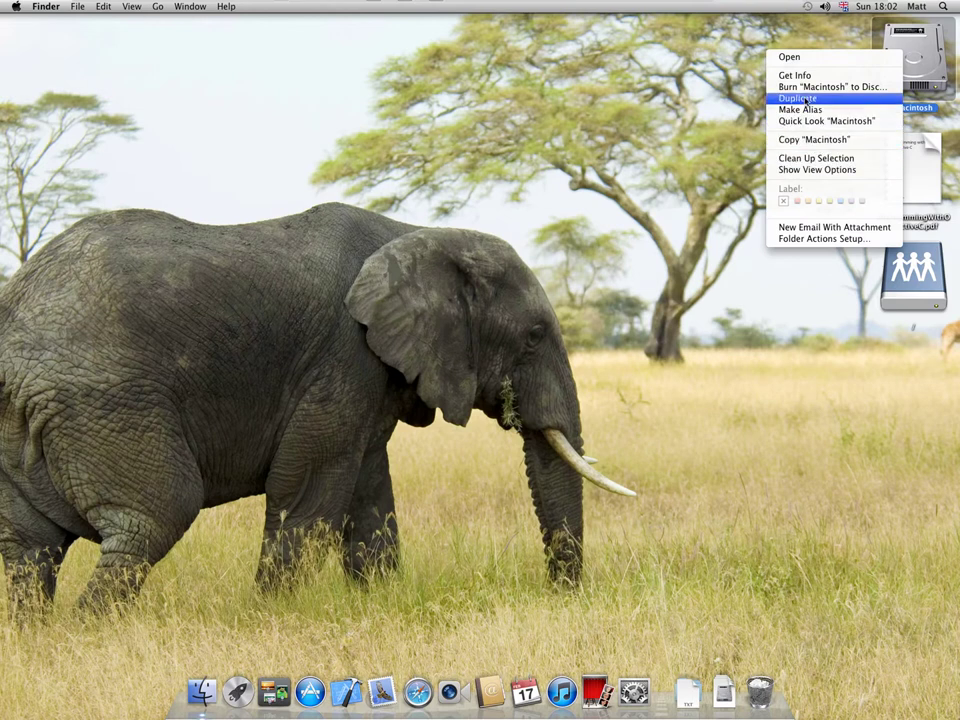
click(920, 70)
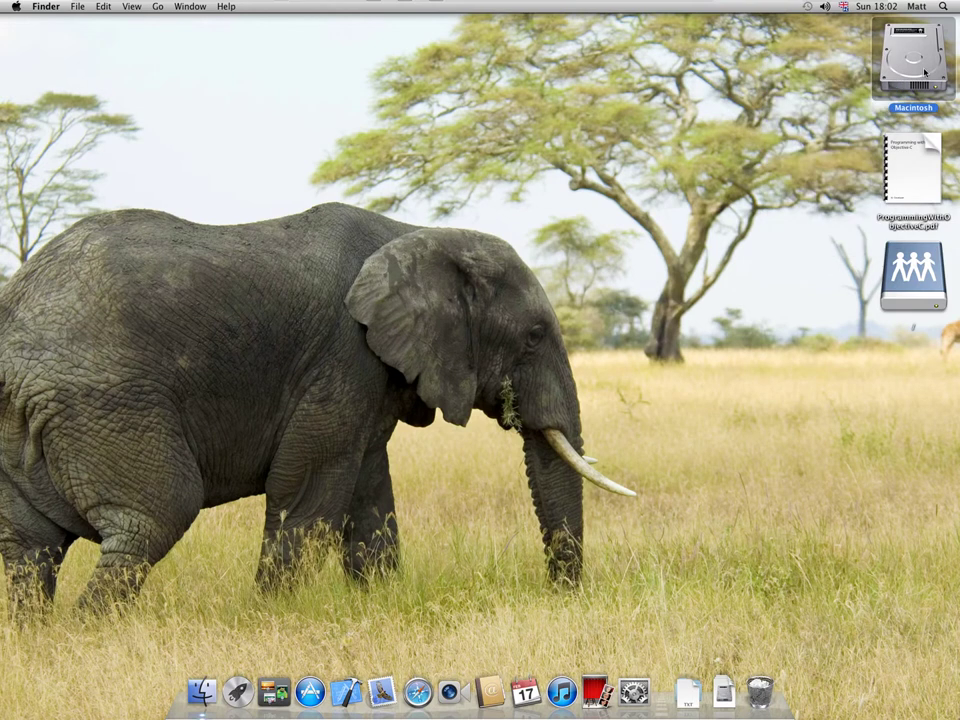
key(Return)
key(Escape)
click(769, 120)
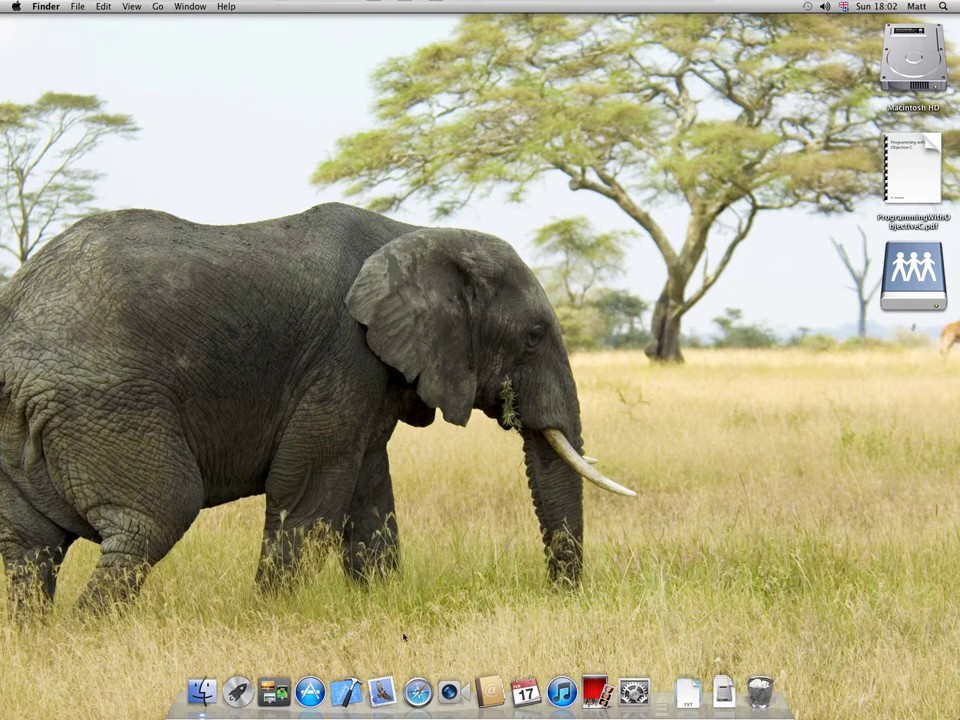
- Launch Safari, close its window and quit the application completely
click(418, 690)
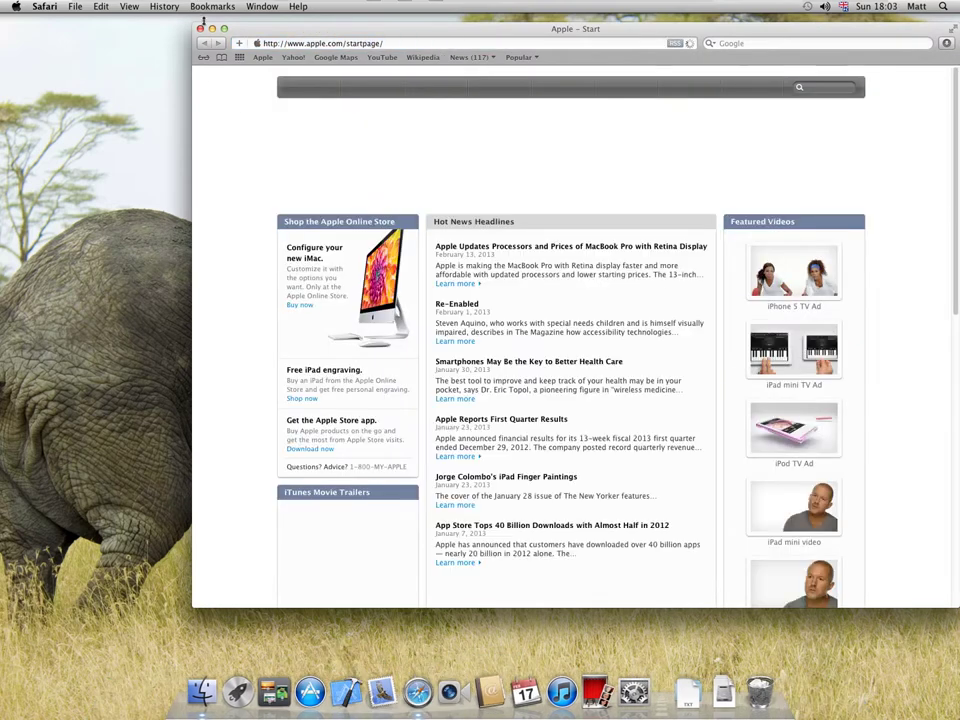
click(200, 31)
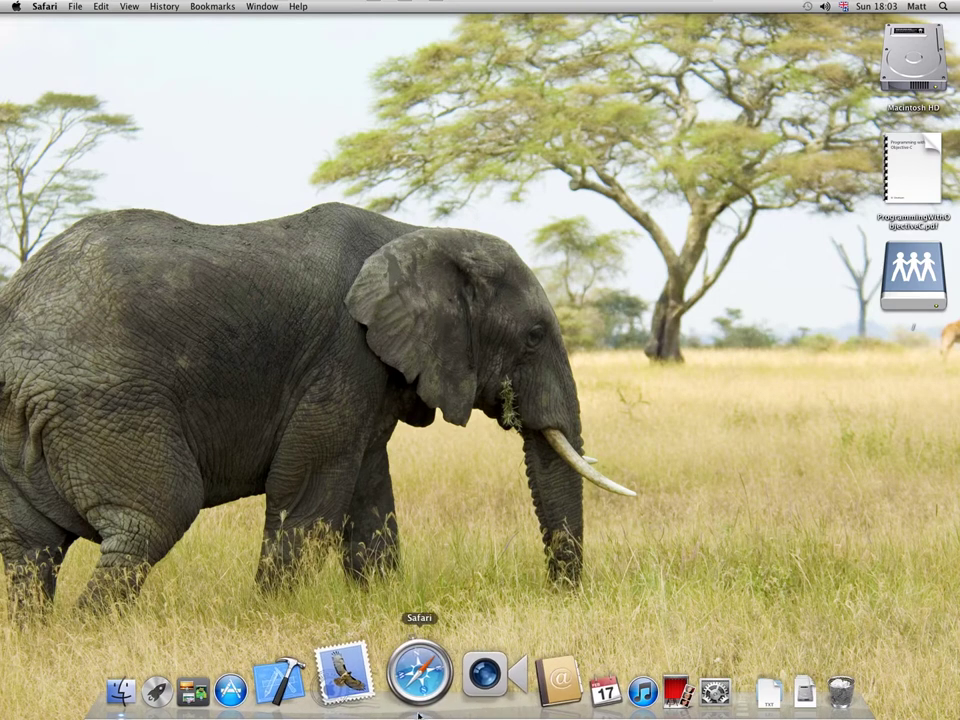
right_click(414, 677)
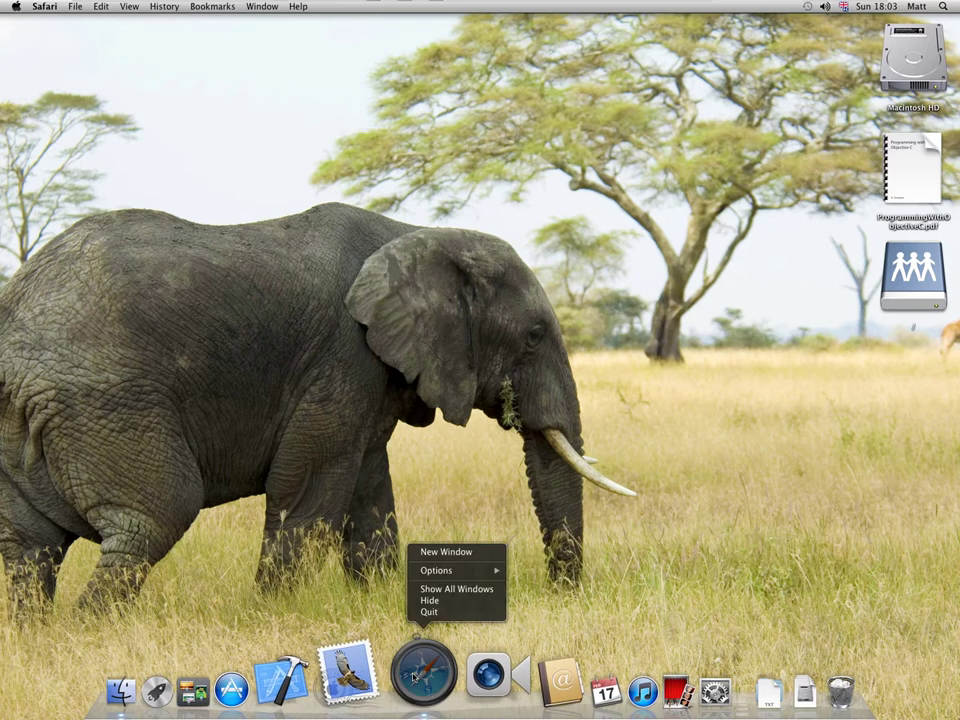
click(431, 612)
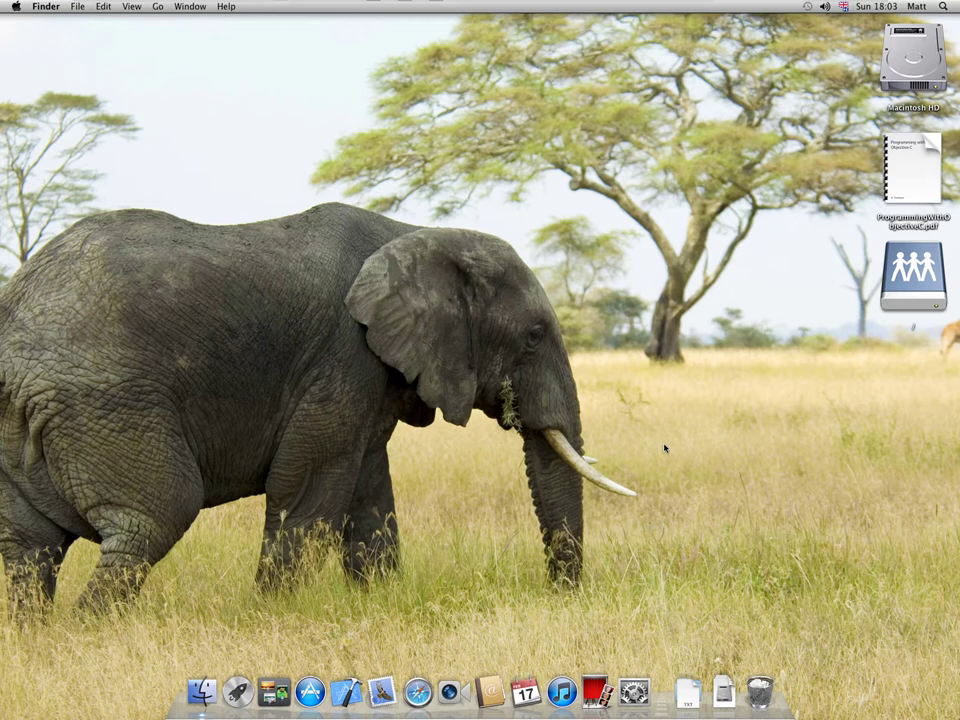
- Empty the Trash and confirm the permanent deletion
key(super+shift+BackSpace)
key(Return)
- Create a desktop folder named "call it something" and move it to the middle of the desktop
key(super+shift+n)
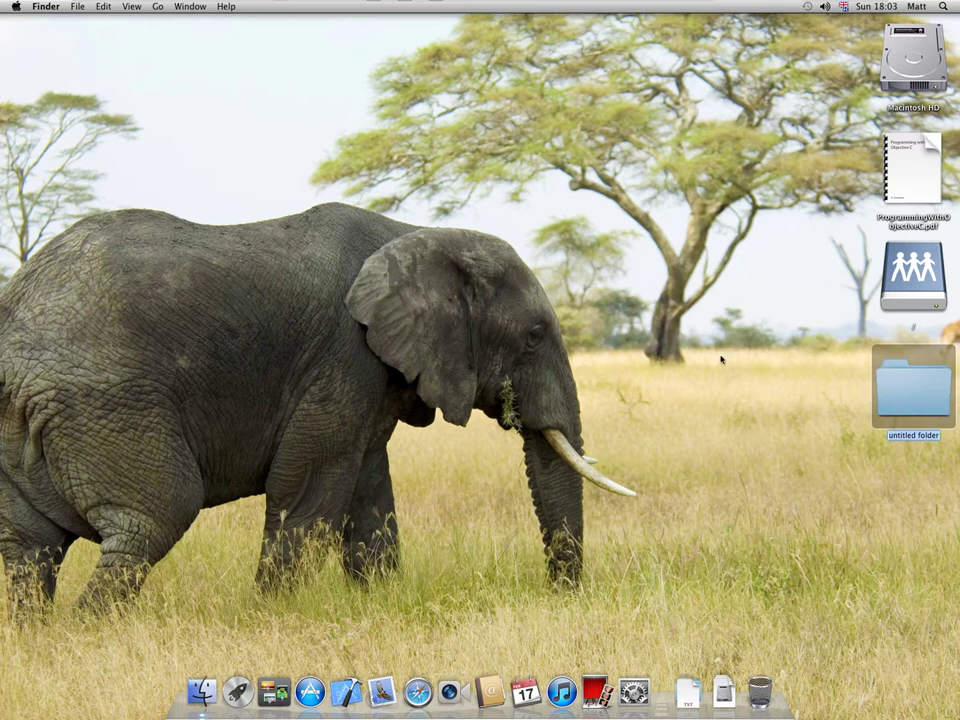
text(call it something)
click(922, 403)
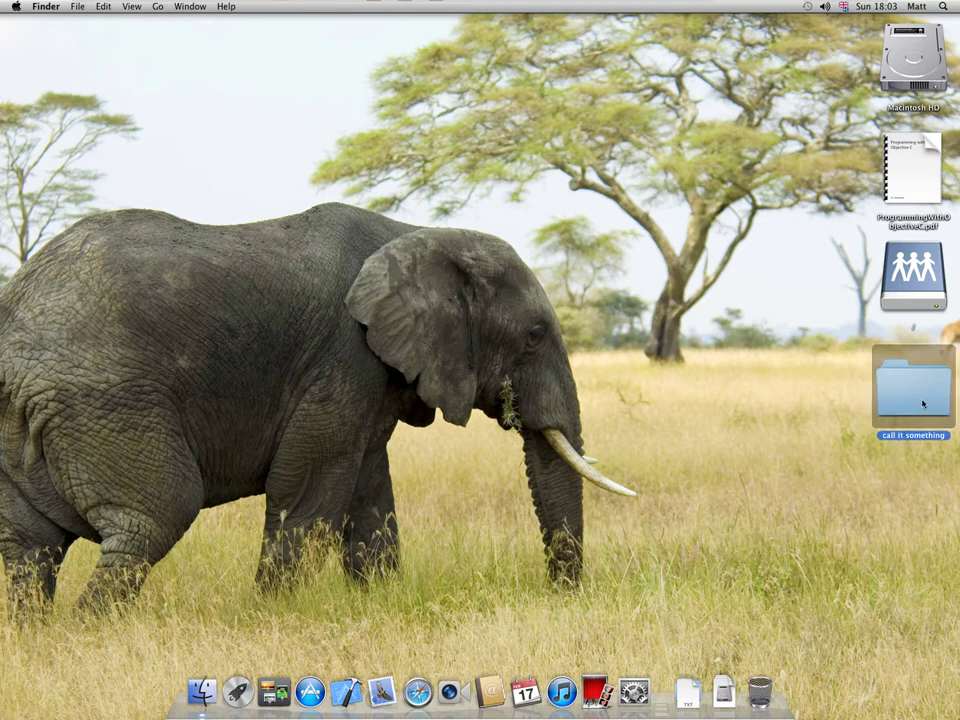
drag(922, 403, 557, 391)
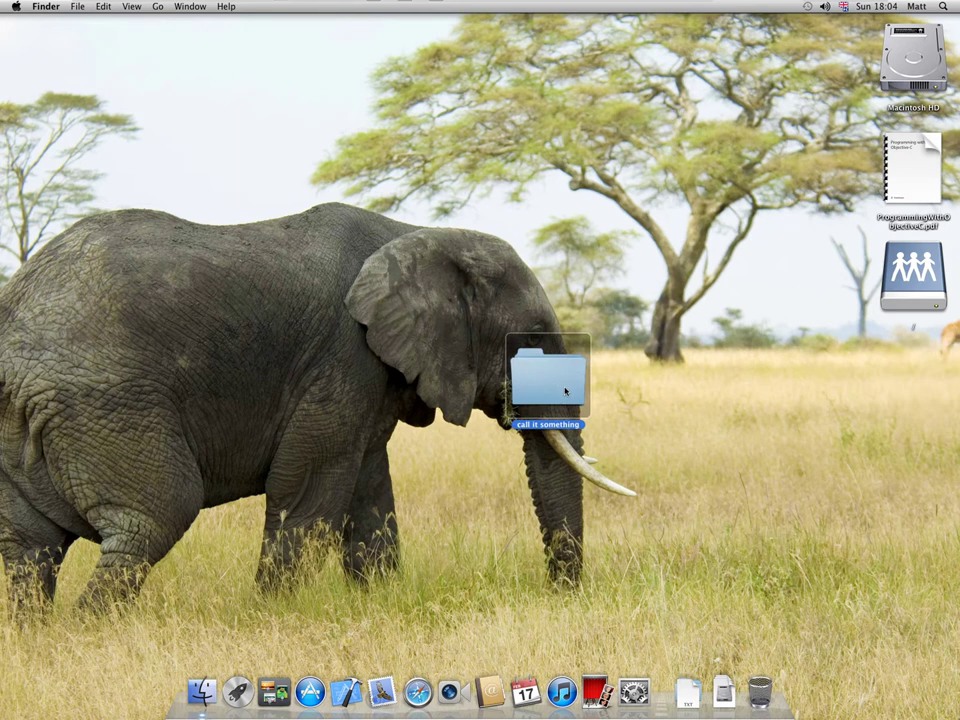
- Move the "call it something" folder to the Trash and undo the deletion
key(super+BackSpace)
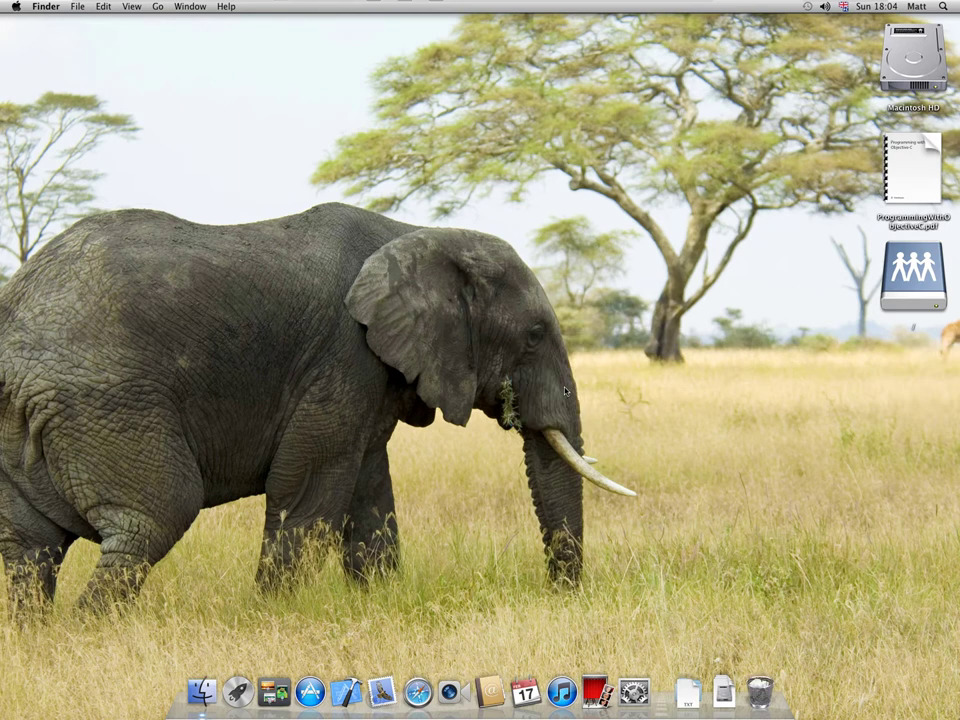
key(super+z)
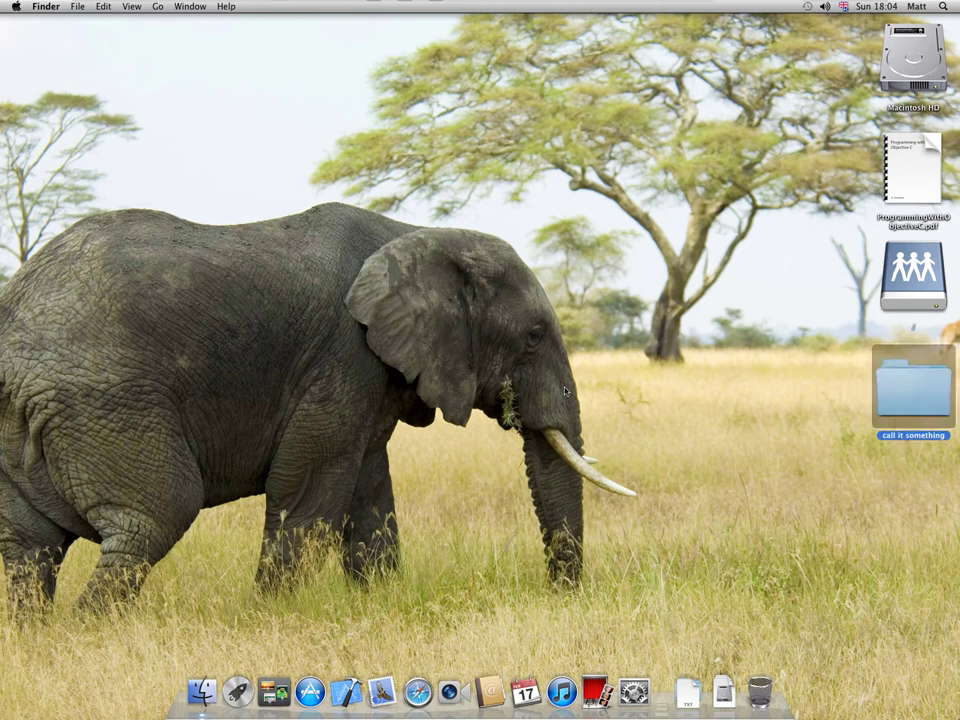
- Move the "call it something" folder to the Trash and permanently empty the Trash
key(super+BackSpace)
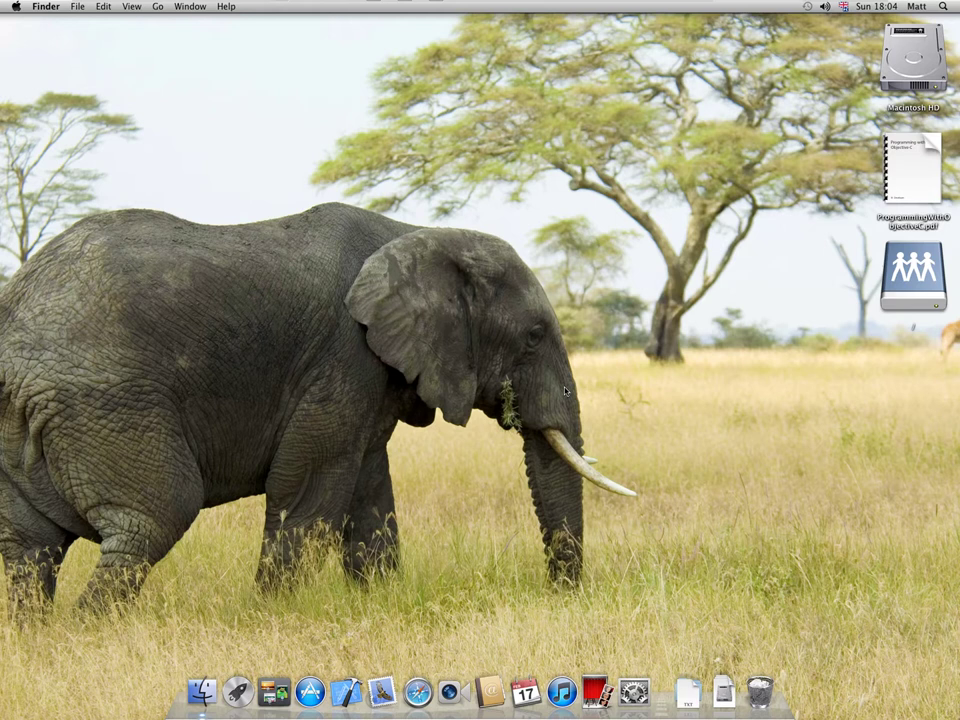
key(super+shift+BackSpace)
key(Return)
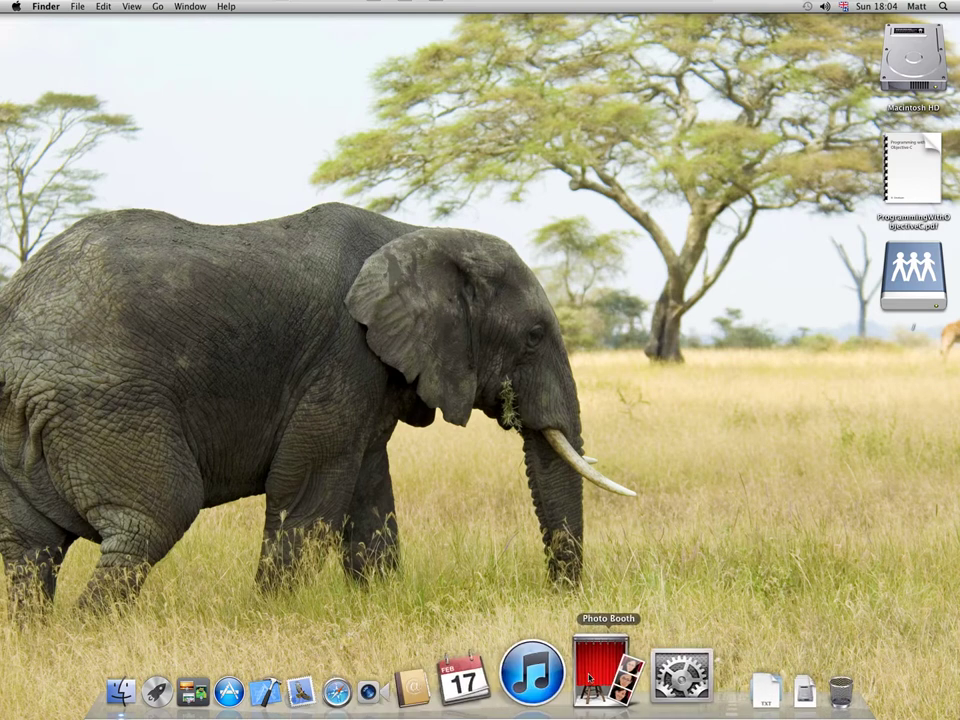
- Turn off Dock magnification and shrink the Dock to a very small size
right_click(662, 700)
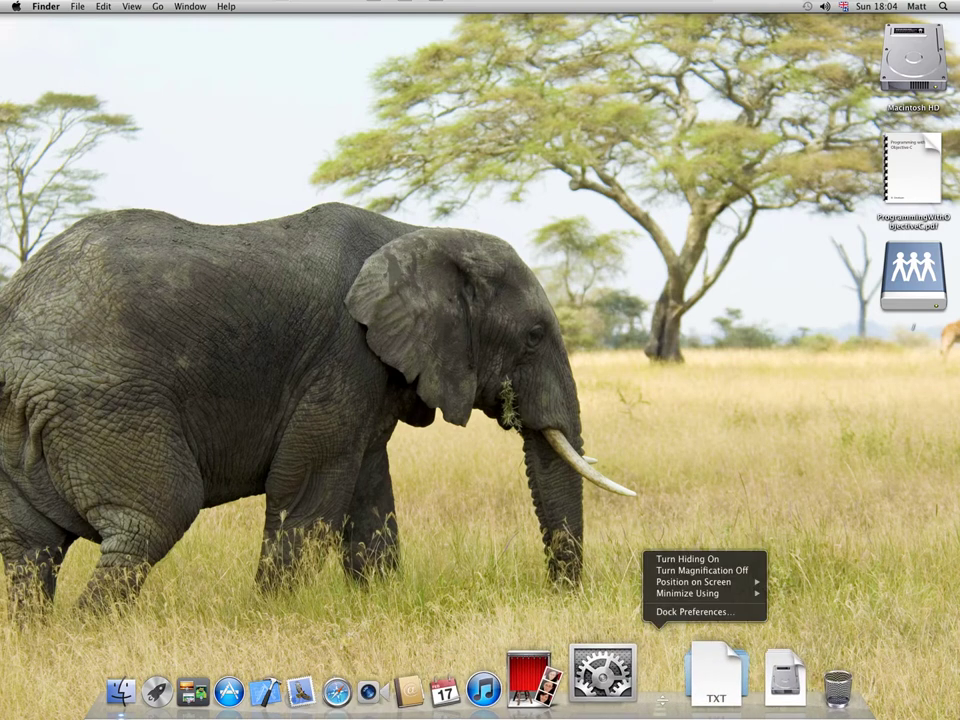
click(700, 570)
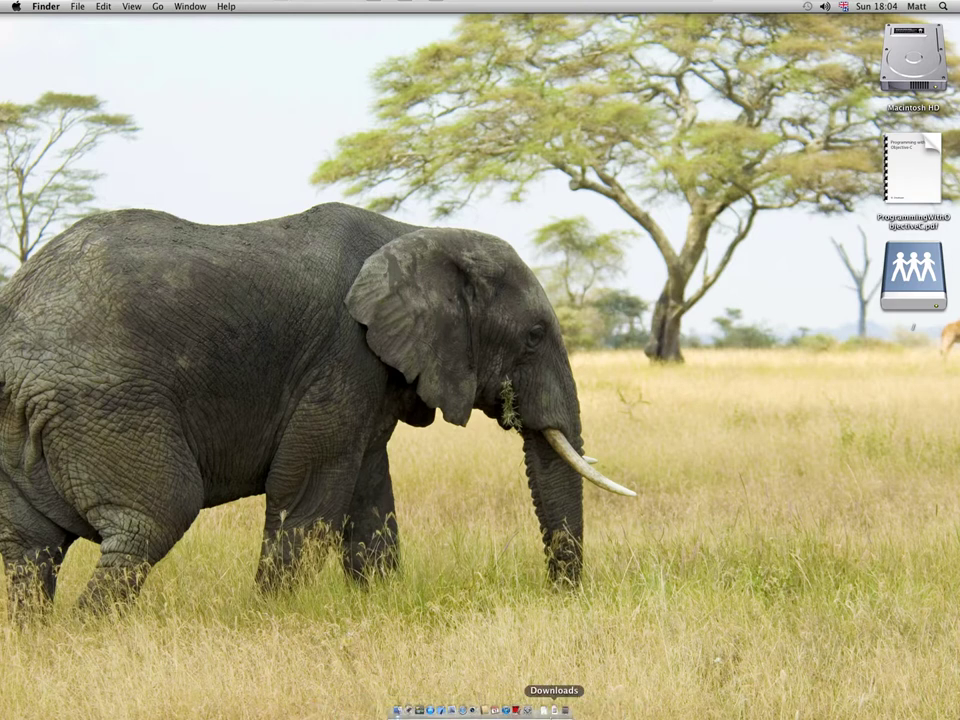
- Turn Dock hiding on and switch it back off
right_click(531, 710)
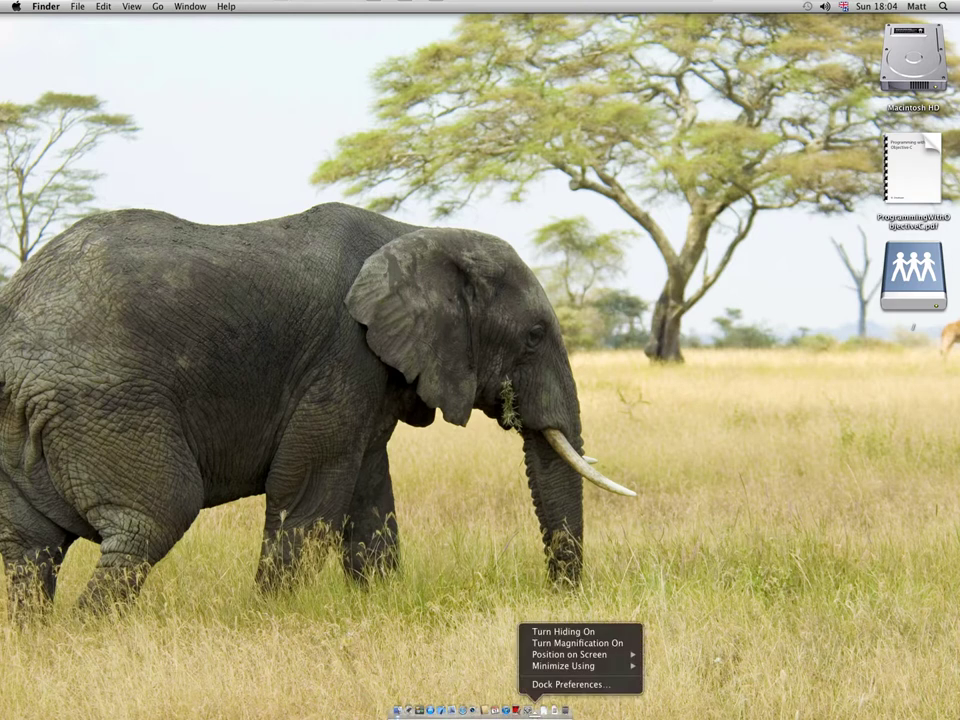
click(551, 632)
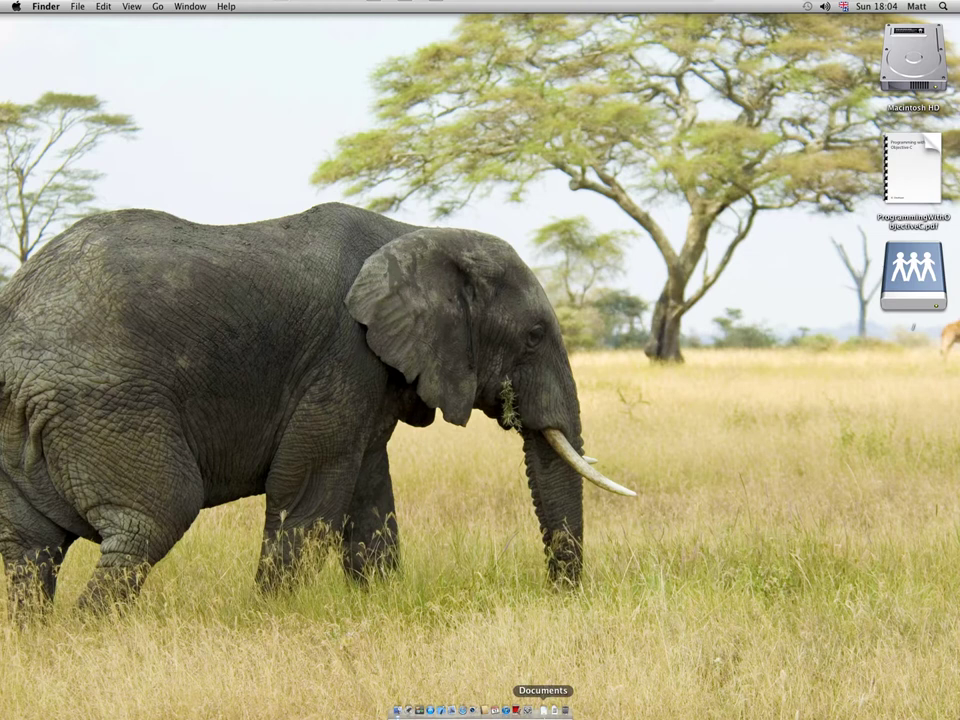
right_click(533, 710)
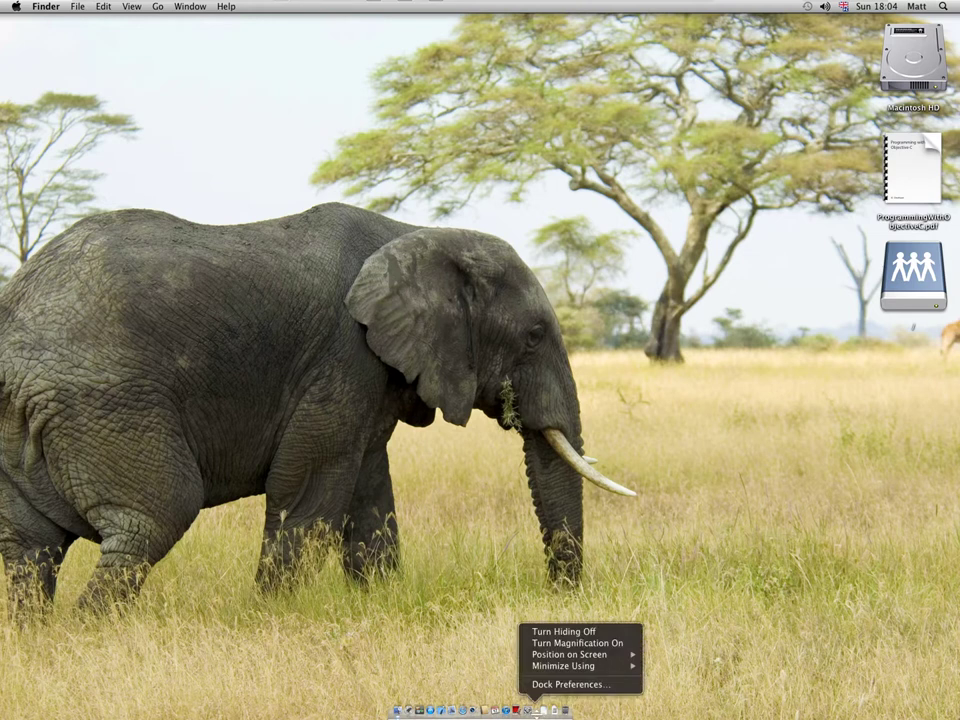
click(545, 632)
- Turn on Dock magnification and enlarge the Dock until it spans most of the screen width
right_click(533, 708)
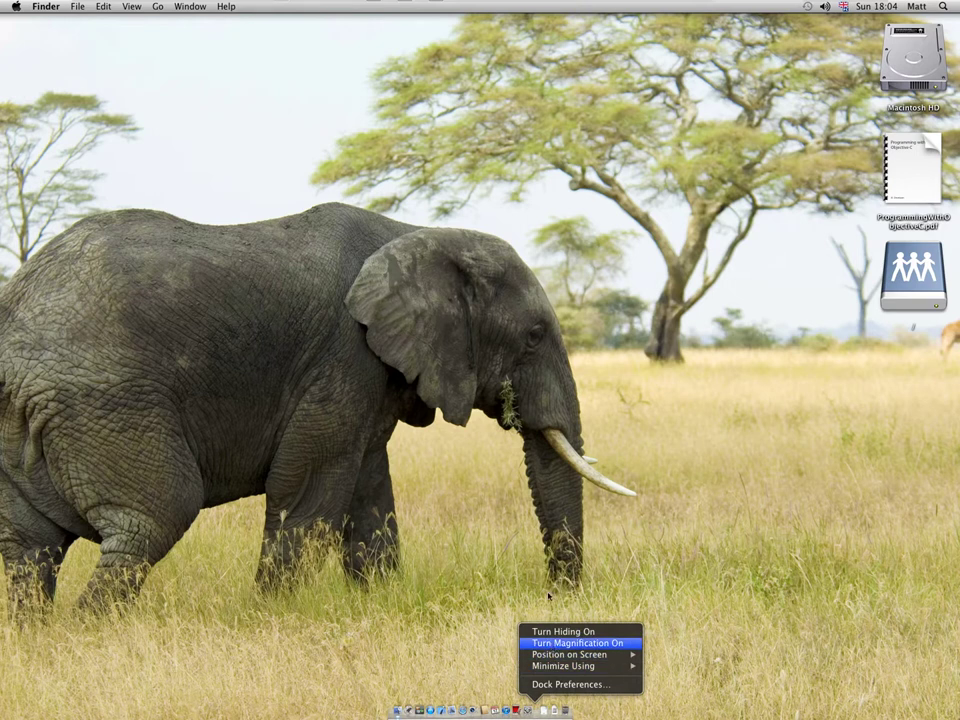
click(575, 643)
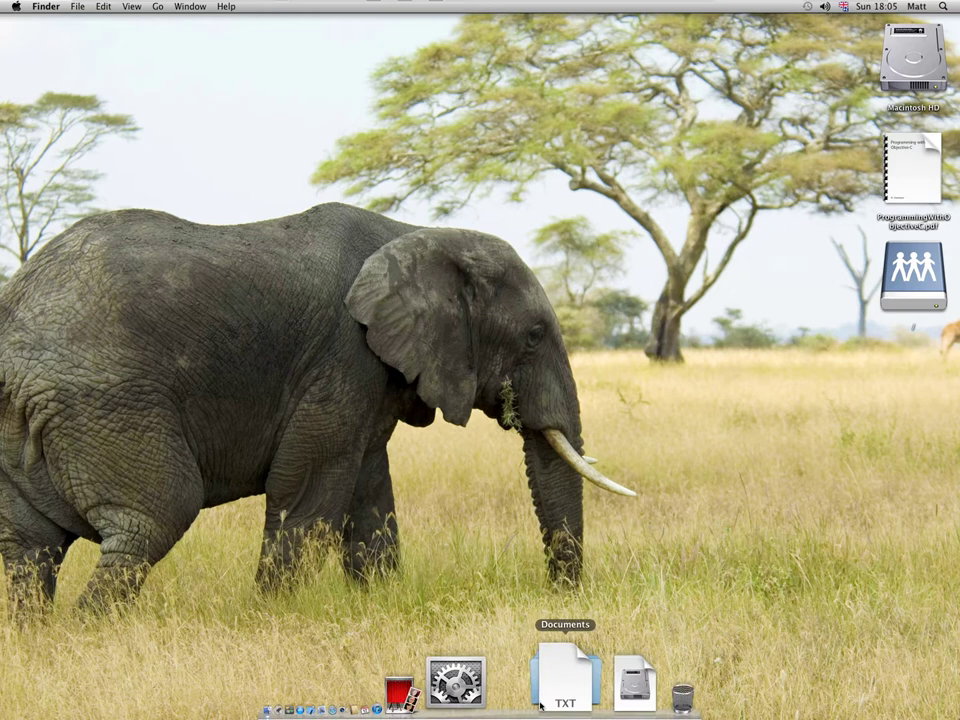
drag(535, 711, 535, 676)
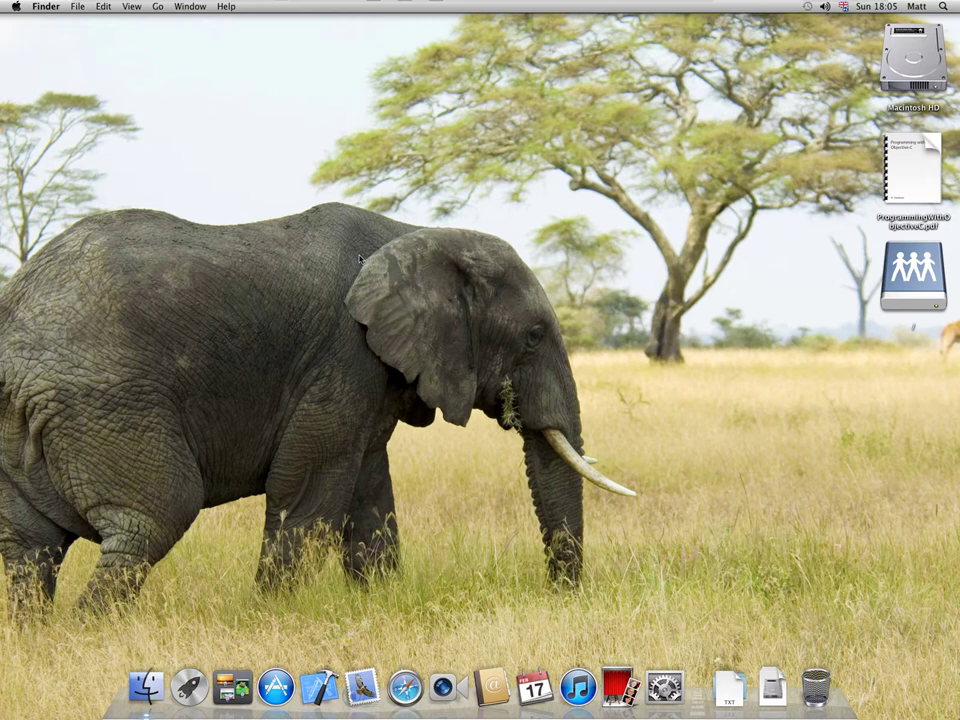
- Capture a screenshot of the entire screen
key(super+shift+3)
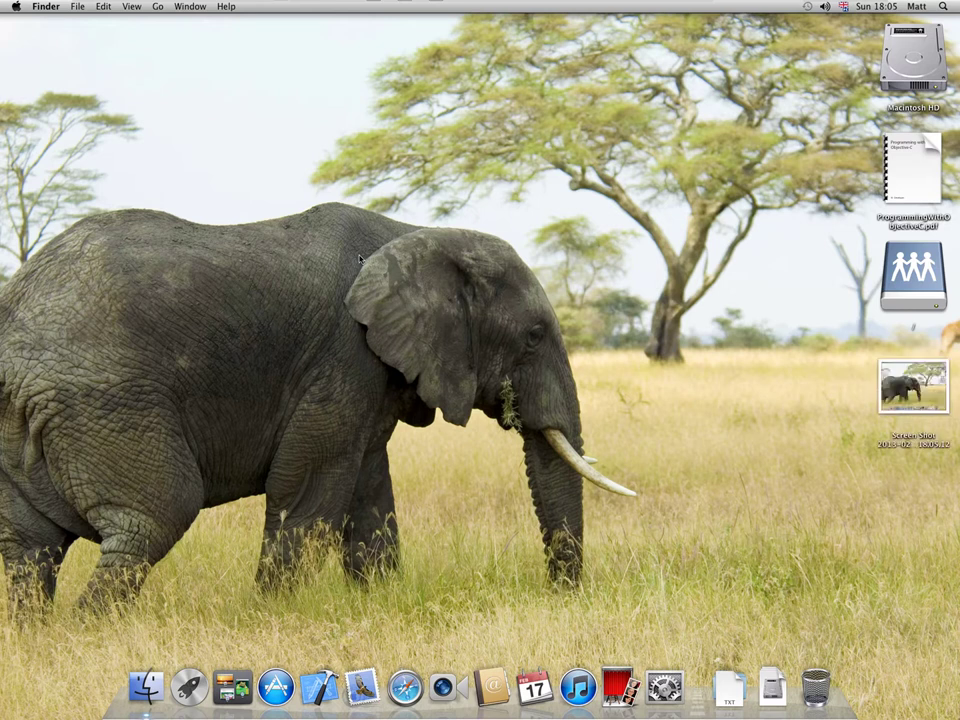
- Move the full-screen screenshot from the desktop to the Trash
click(913, 388)
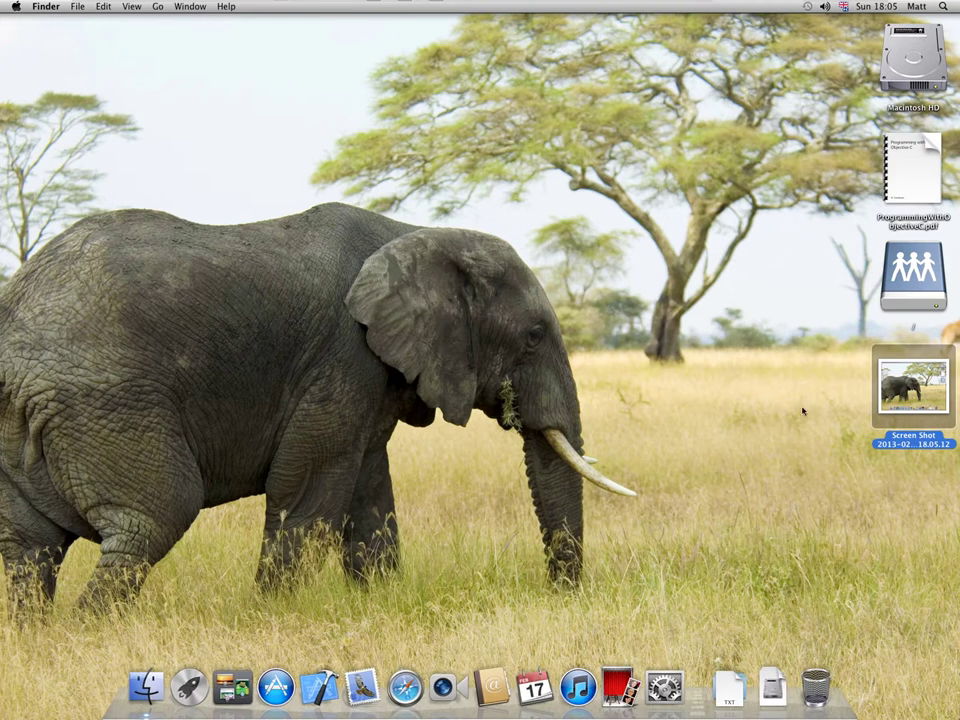
drag(913, 420, 818, 708)
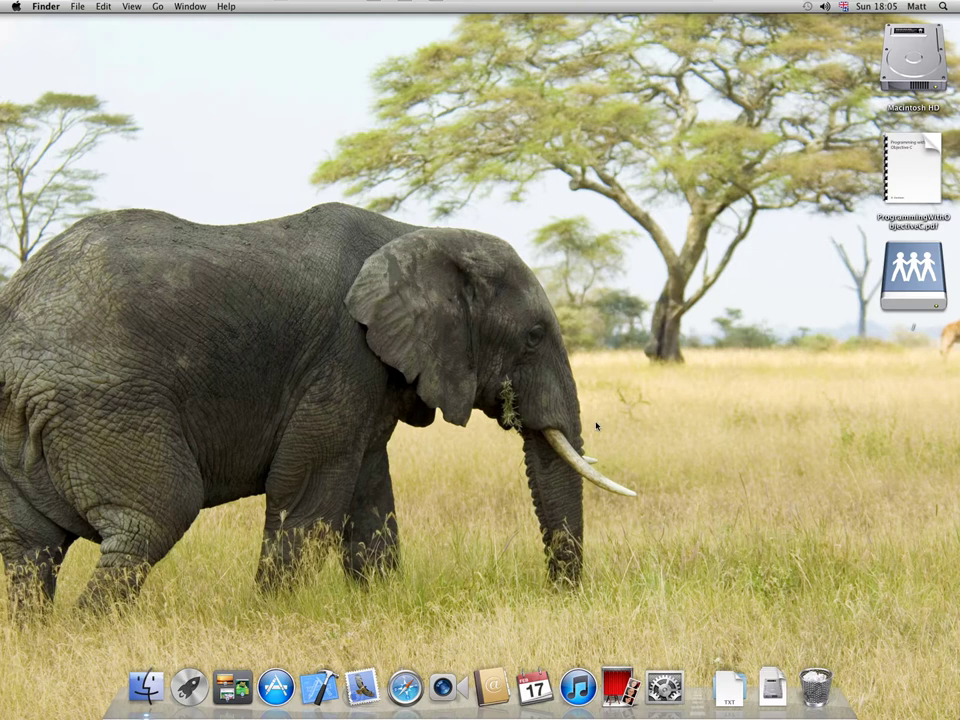
- Capture a screenshot of only the rectangular desktop area covering the elephant's back and upper head and the sky above
key(Tab)
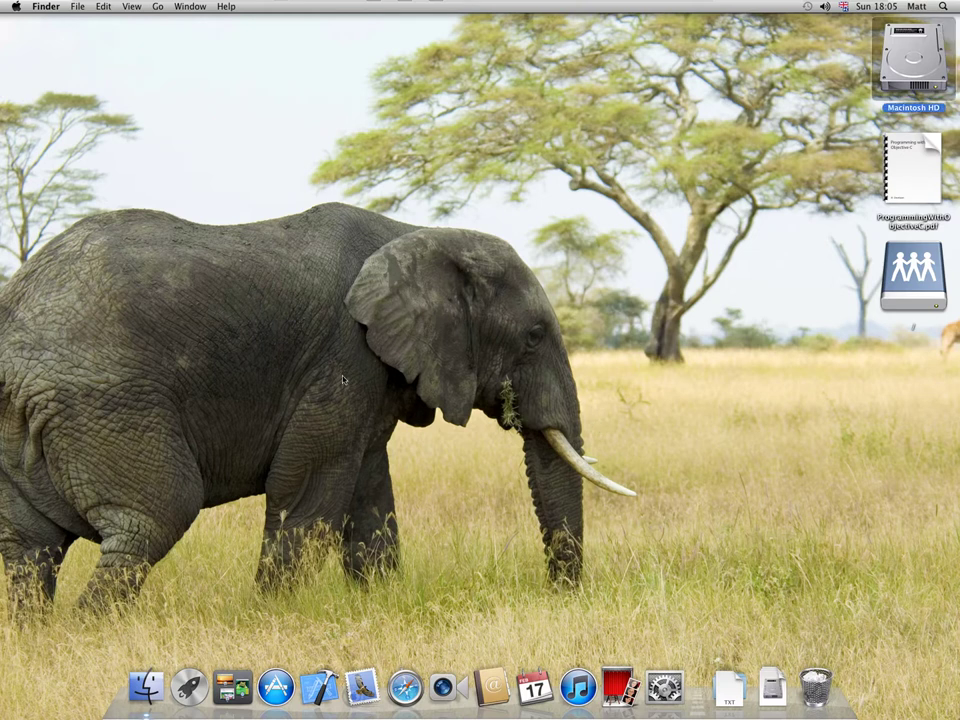
key(super+shift+4)
drag(139, 74, 587, 371)
- View the partial-area screenshot in Preview, quit Preview, and move the screenshot file to the Trash
click(937, 385)
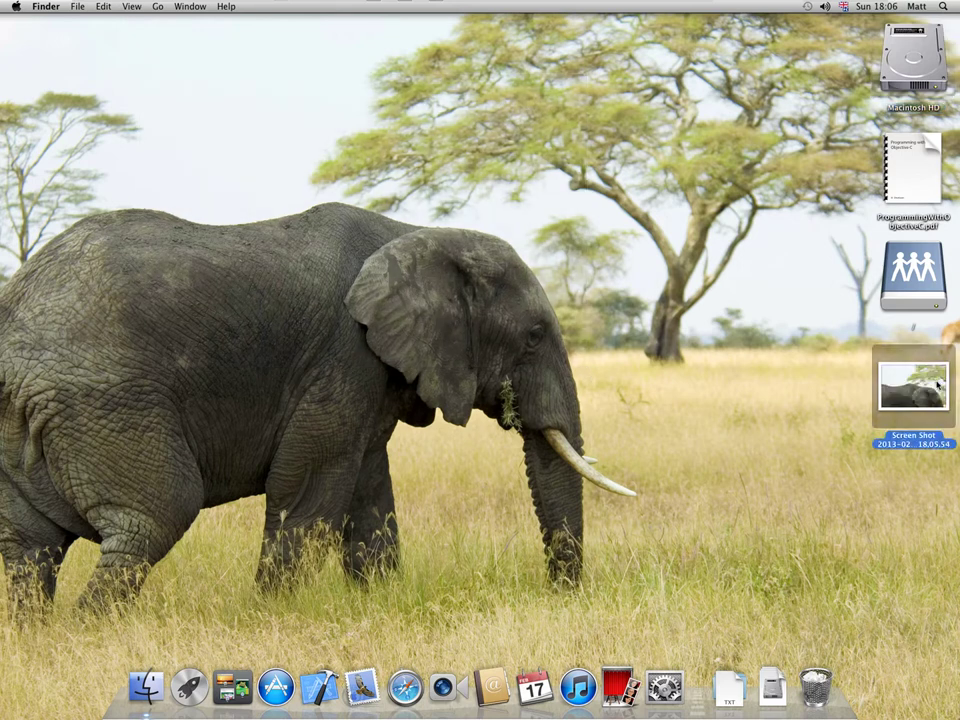
drag(937, 385, 527, 375)
double_click(527, 375)
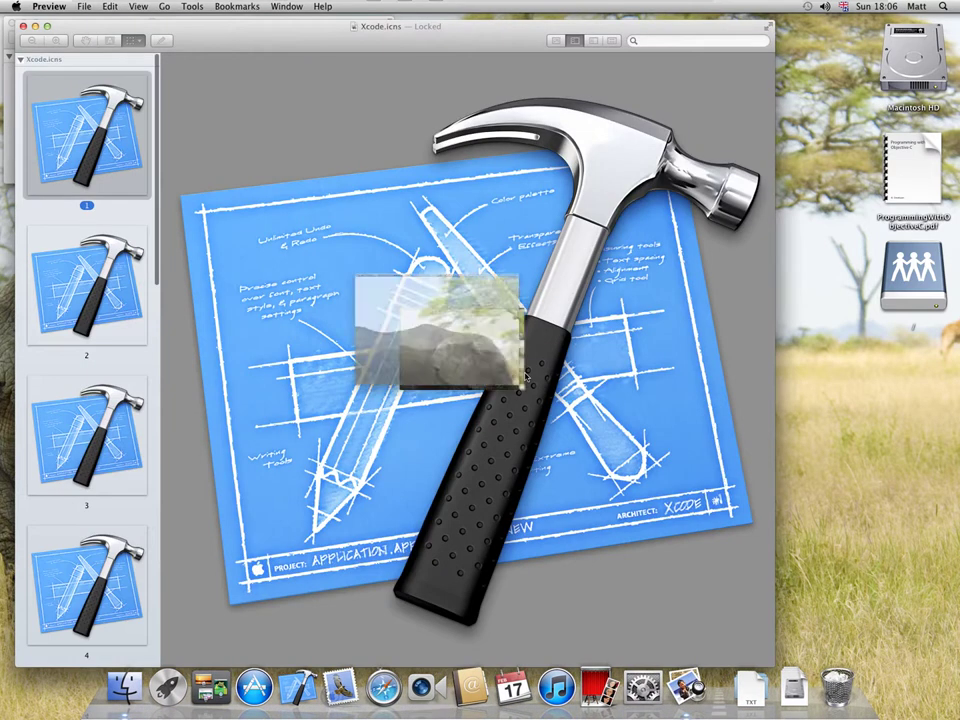
click(20, 24)
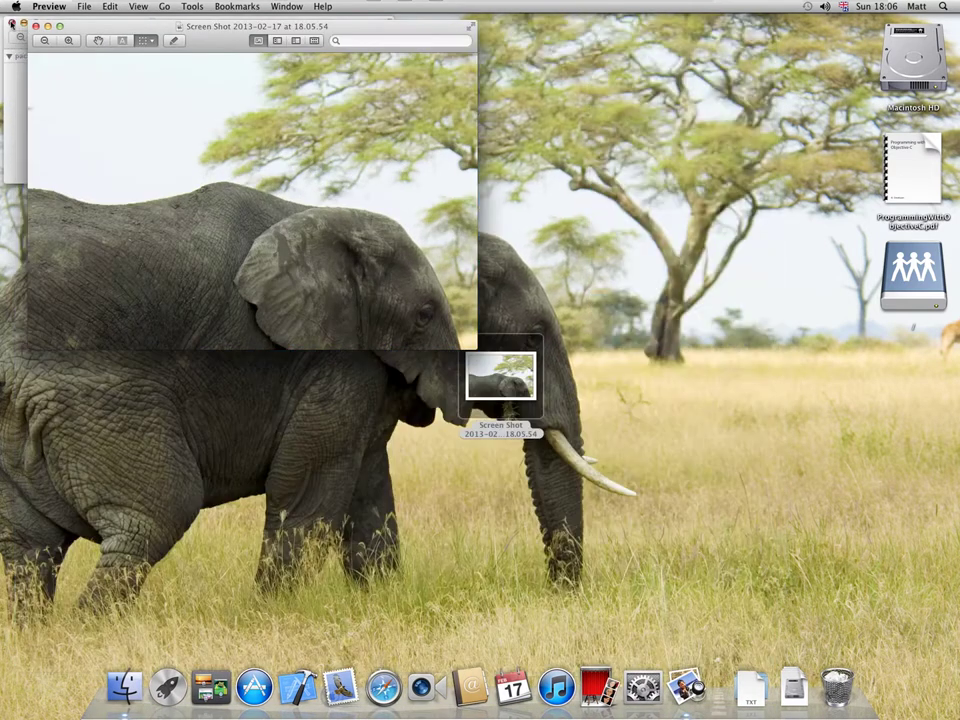
drag(214, 27, 416, 190)
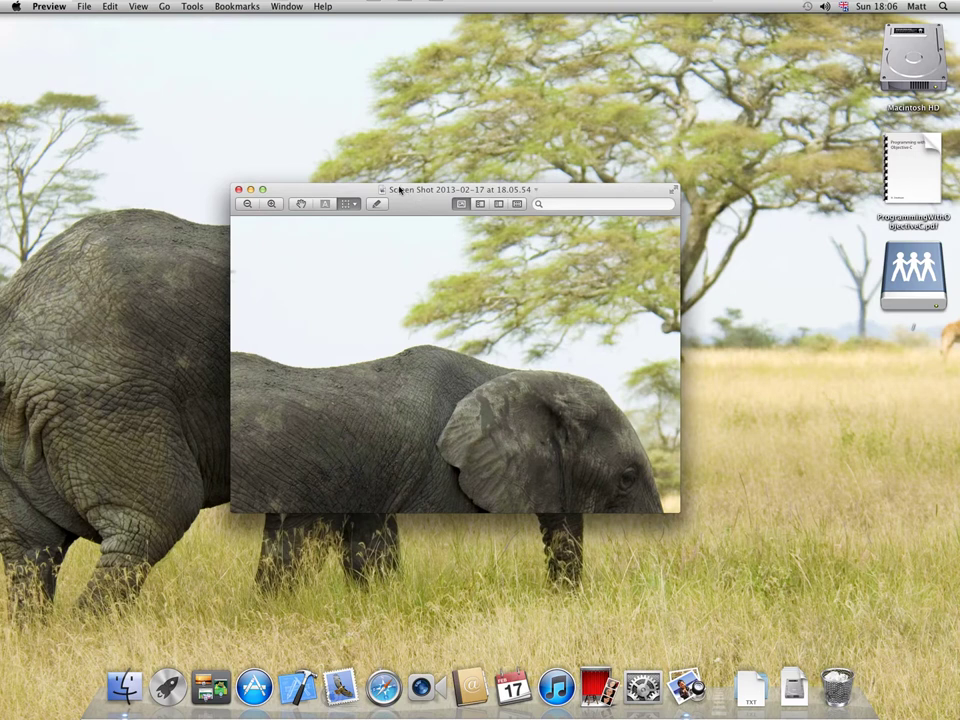
key(super+q)
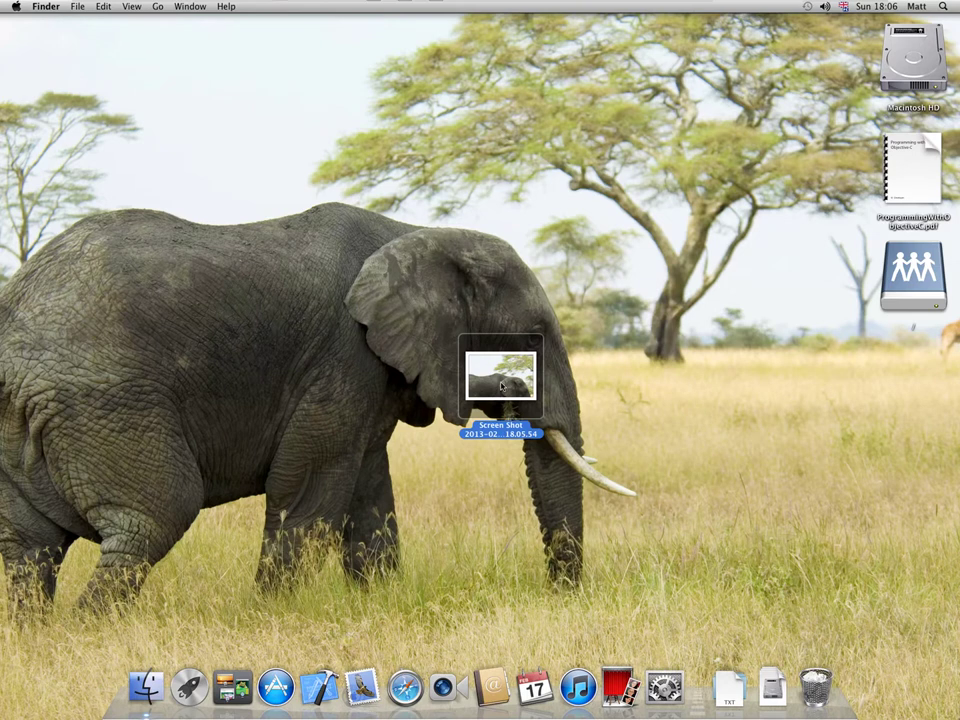
key(super+BackSpace)
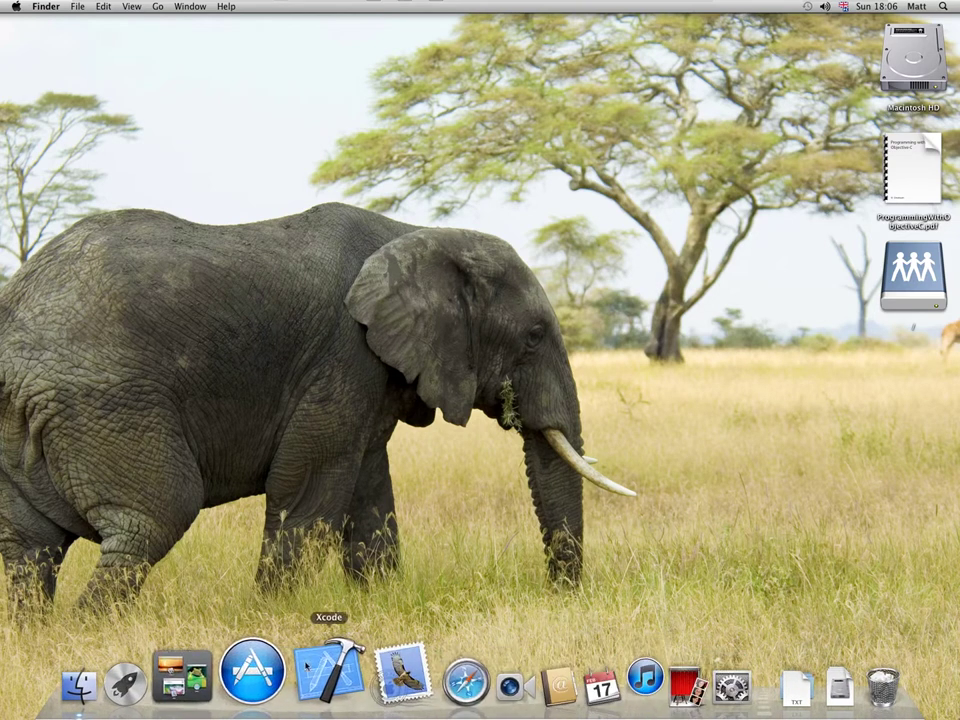
- Open Safari and iTunes, and arrange the iTunes window in front so it partly overlaps the Safari window
click(415, 665)
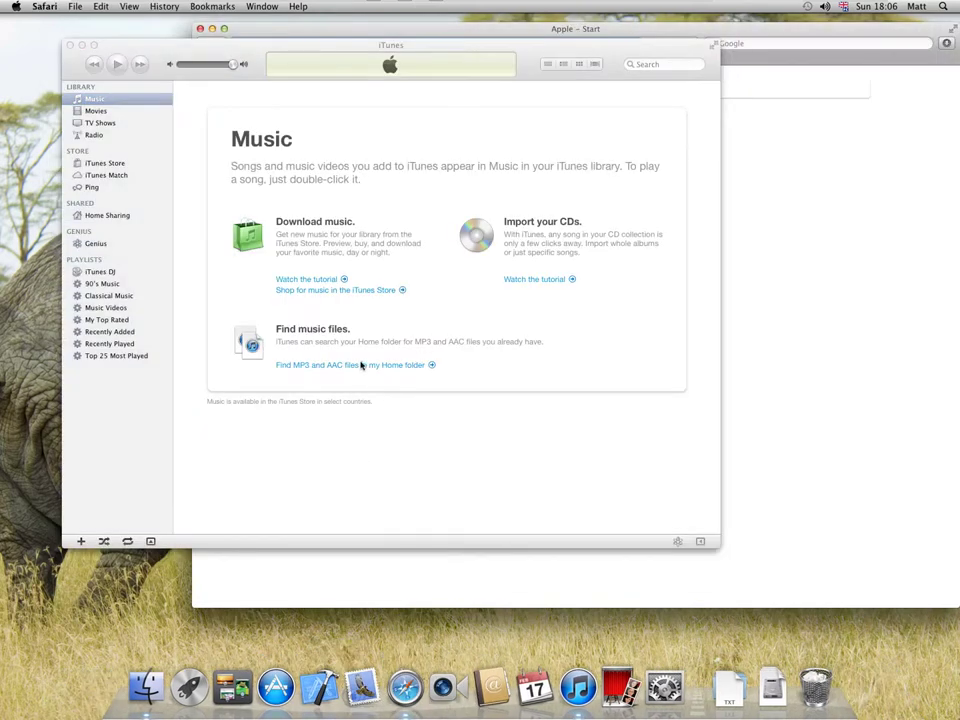
drag(264, 49, 428, 135)
click(486, 236)
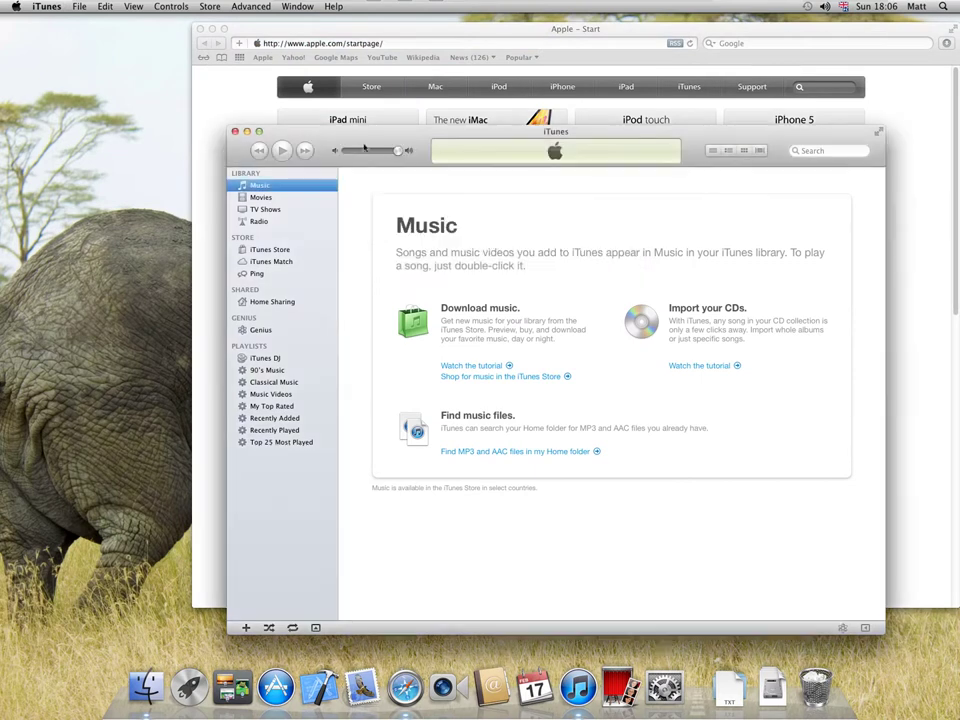
drag(368, 140, 199, 127)
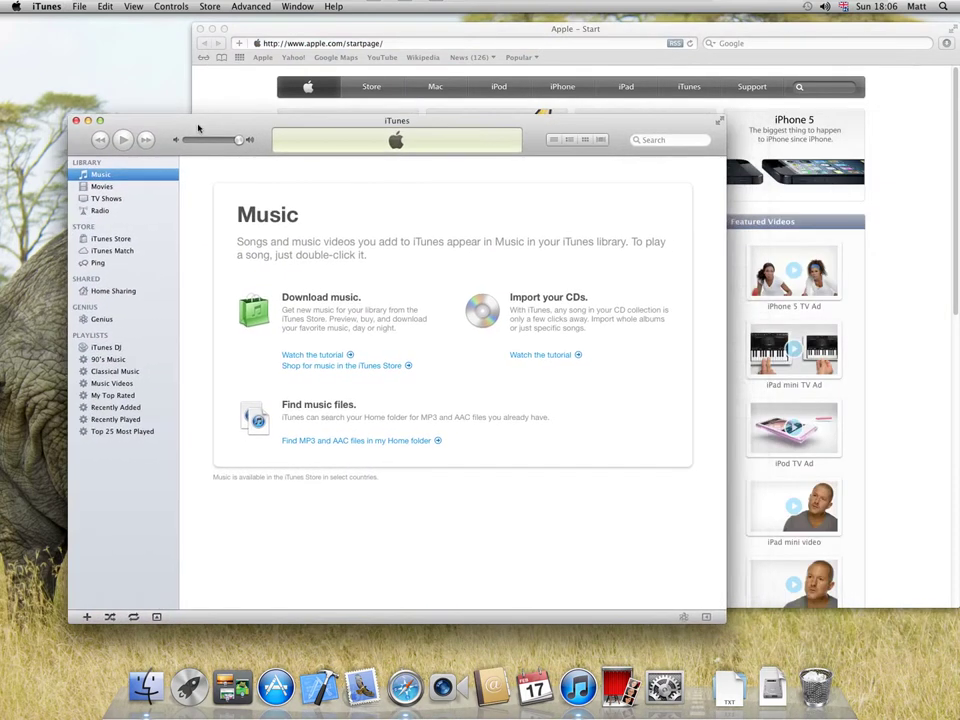
- Capture a screenshot of only the iTunes window
key(super+shift+4)
key(space)
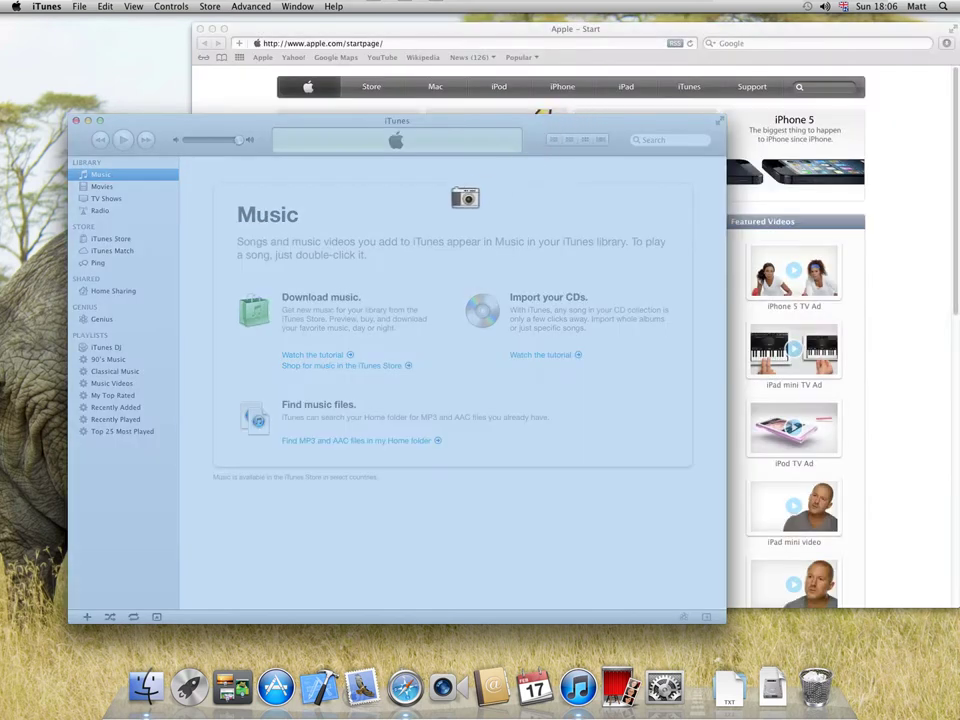
click(465, 198)
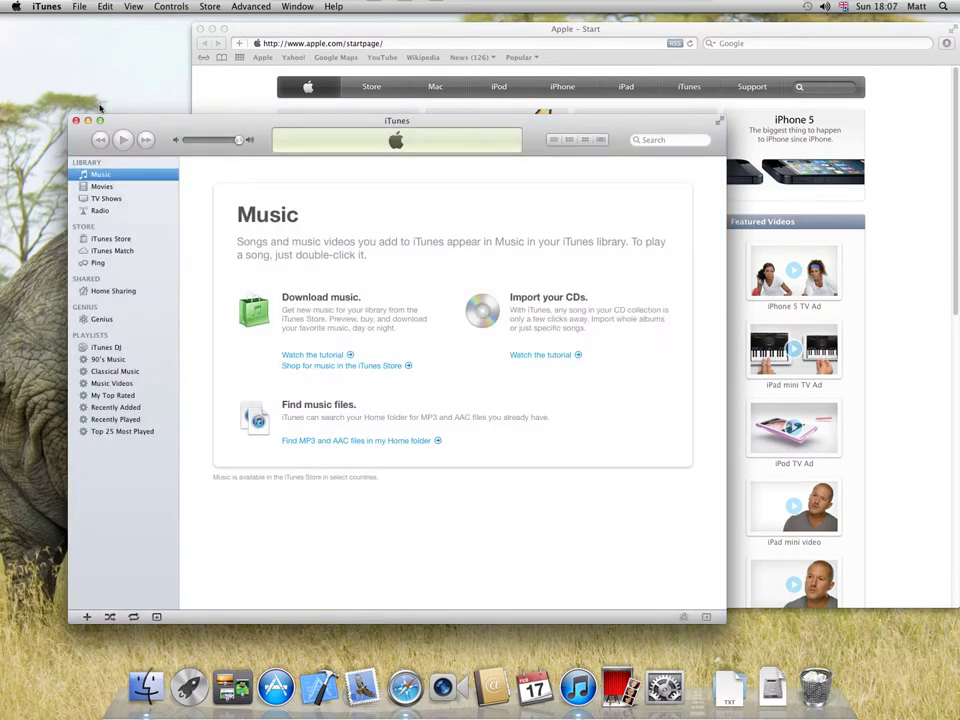
- Clear iTunes and Safari from the screen, and view the iTunes window screenshot in Preview before quitting it
key(cmd+h)
key(cmd+h)
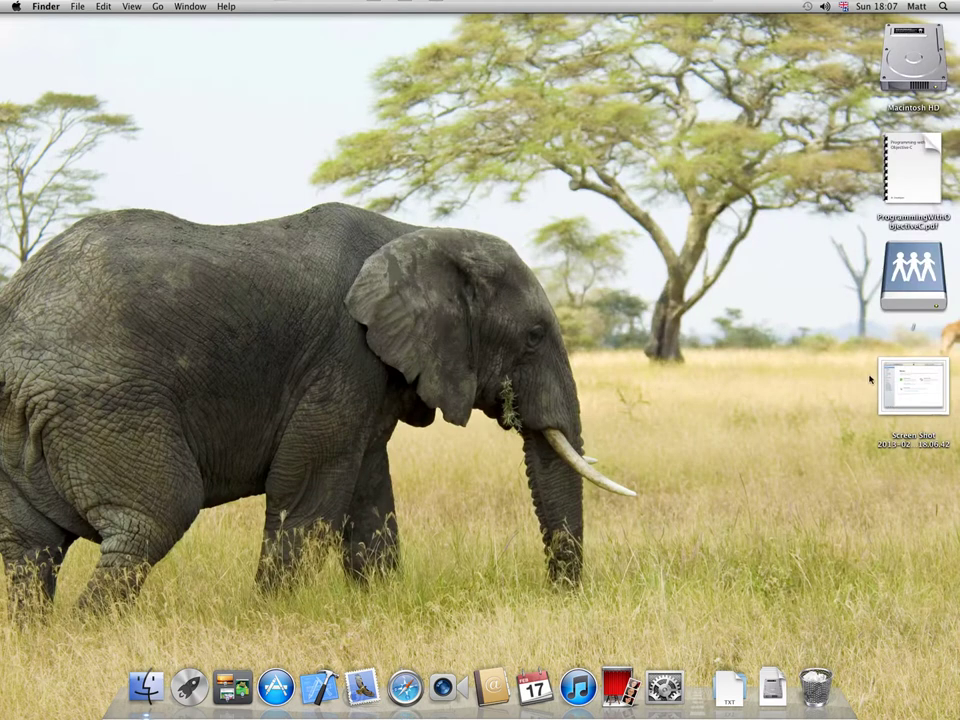
double_click(913, 390)
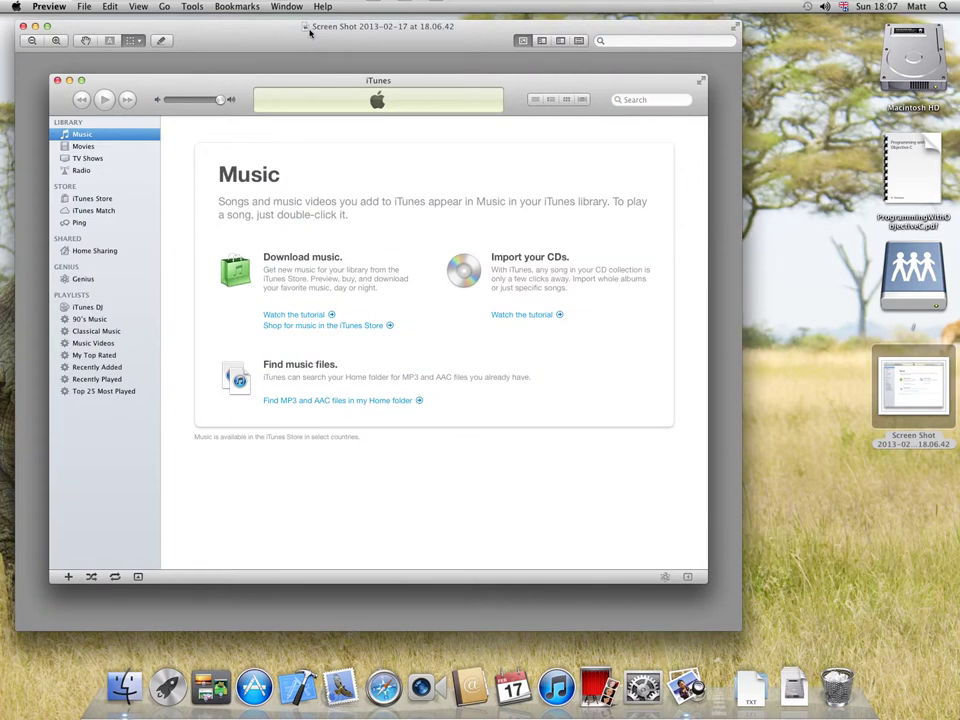
key(cmd+q)
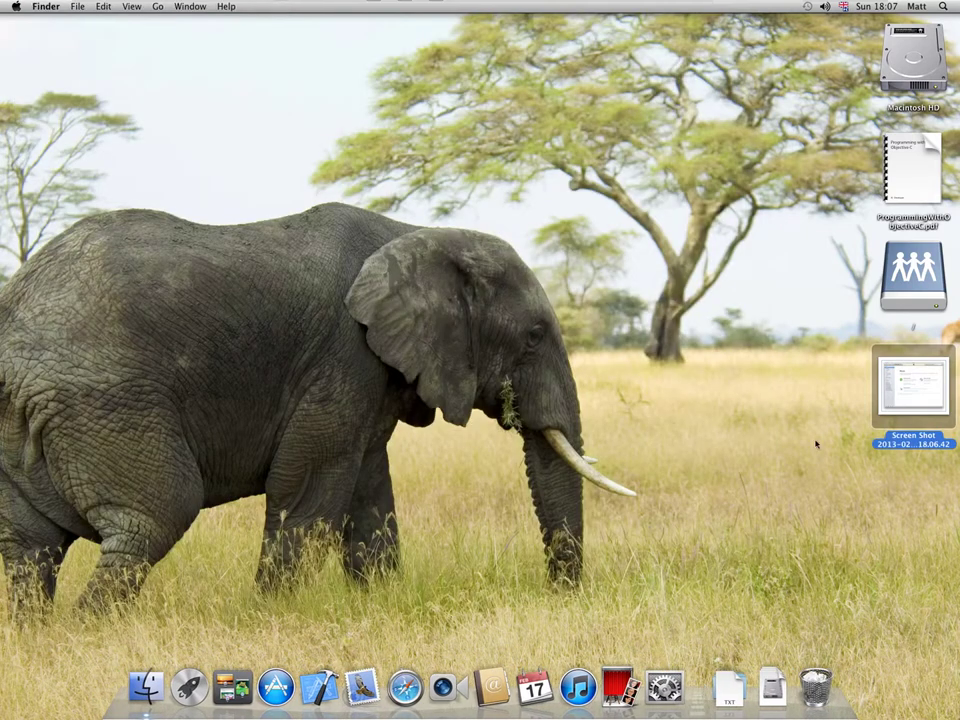